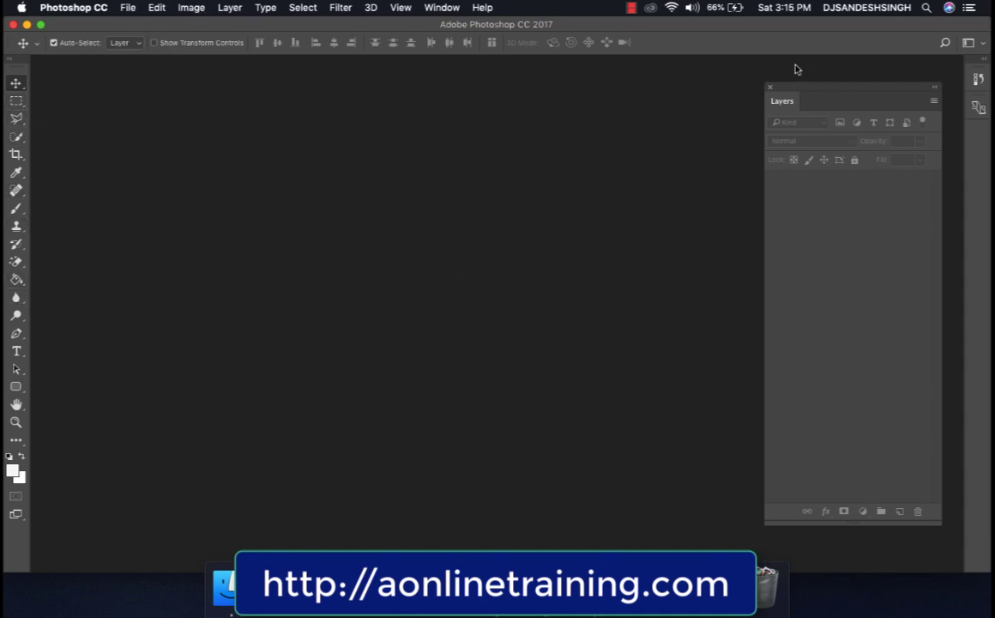
Step: Move the Layers panel slightly inward and open model.jpg together with the Necklace-Jewellery-Set- PNG
{"action": "left_click_drag", "start_coordinate": [802, 86], "coordinate": [767, 65]}
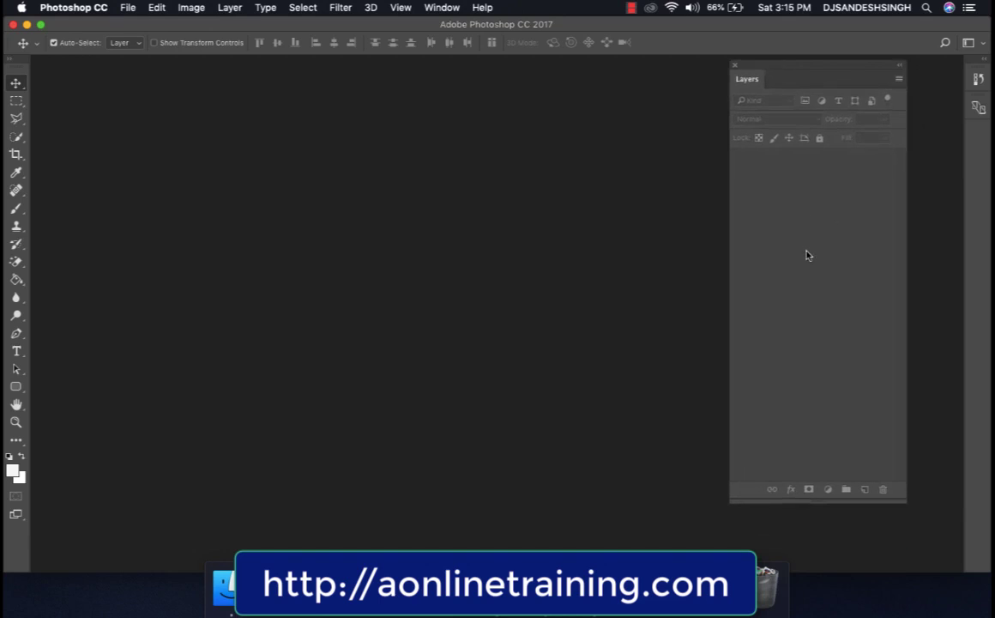
{"action": "left_click", "coordinate": [442, 6]}
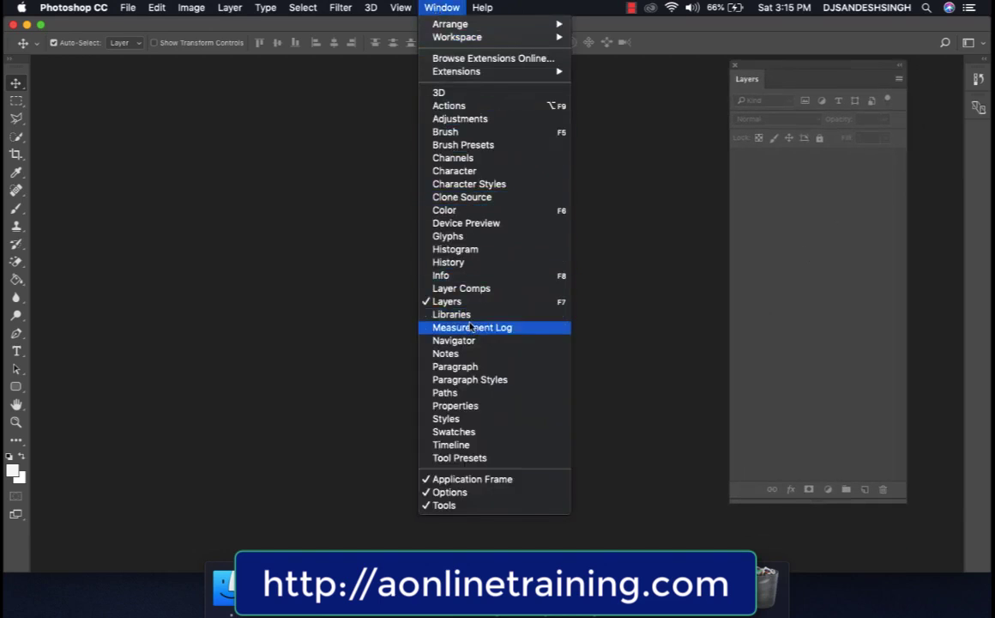
{"action": "mouse_move", "coordinate": [127, 7]}
{"action": "left_click", "coordinate": [140, 37]}
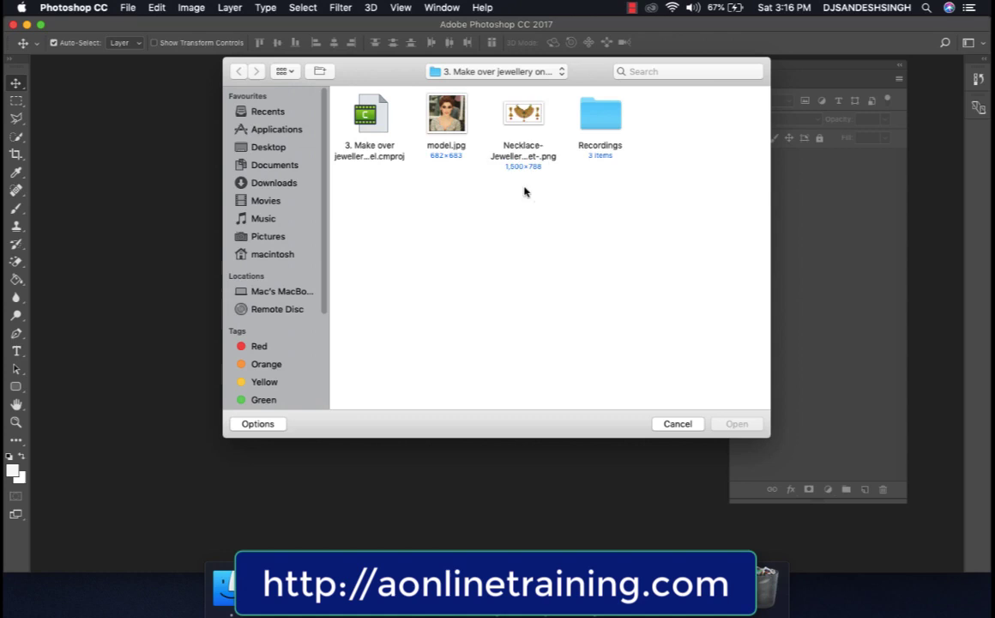
{"action": "left_click_drag", "start_coordinate": [526, 190], "coordinate": [441, 125]}
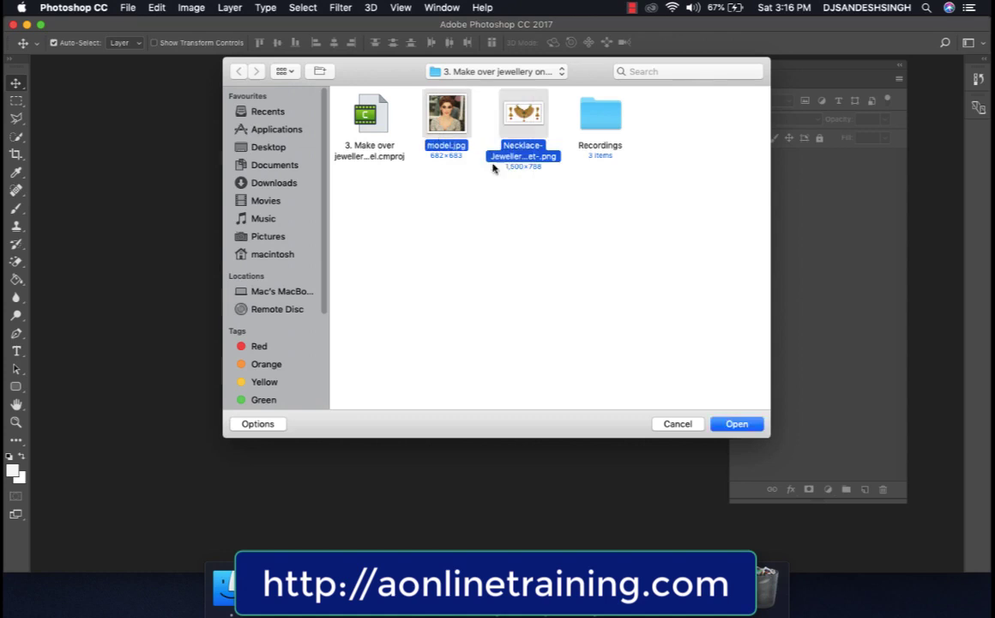
{"action": "left_click", "coordinate": [736, 423]}
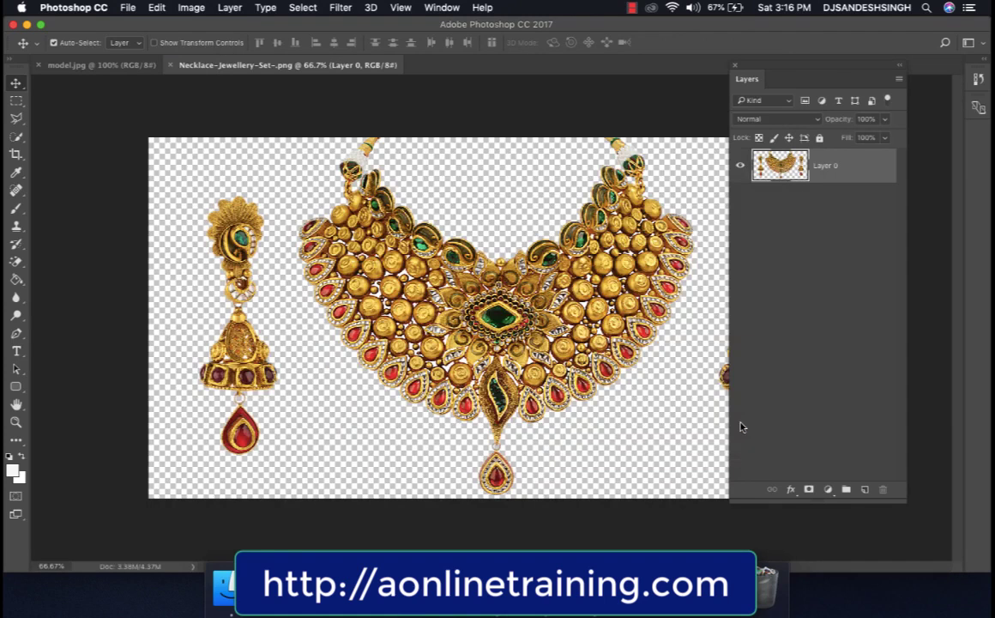
Step: Arrange the model and necklace documents side by side in two vertical panes
{"action": "left_click", "coordinate": [442, 7]}
{"action": "mouse_move", "coordinate": [446, 25]}
{"action": "left_click", "coordinate": [666, 31]}
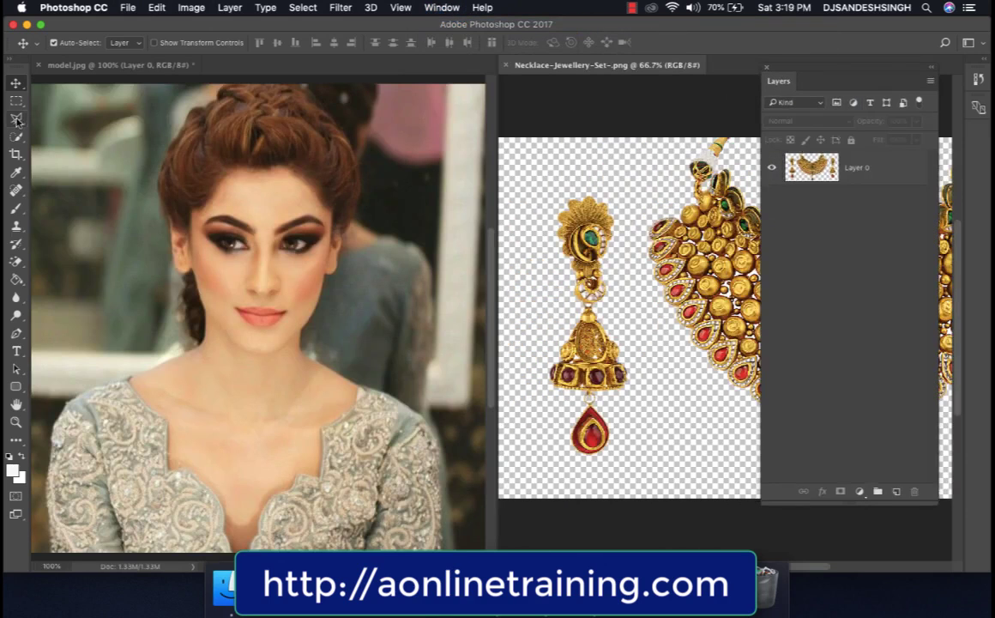
Step: Select the earring beside the necklace's left edge in the jewellery image with a Polygonal Lasso outline
{"action": "left_click", "coordinate": [17, 119]}
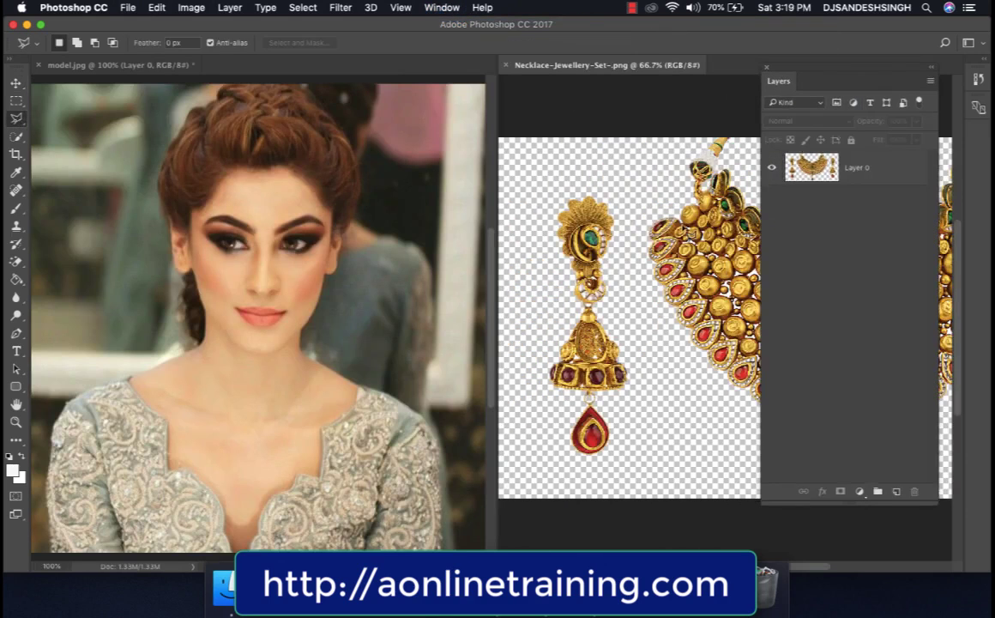
{"action": "left_click", "coordinate": [547, 183]}
{"action": "left_click", "coordinate": [521, 342]}
{"action": "left_click", "coordinate": [534, 461]}
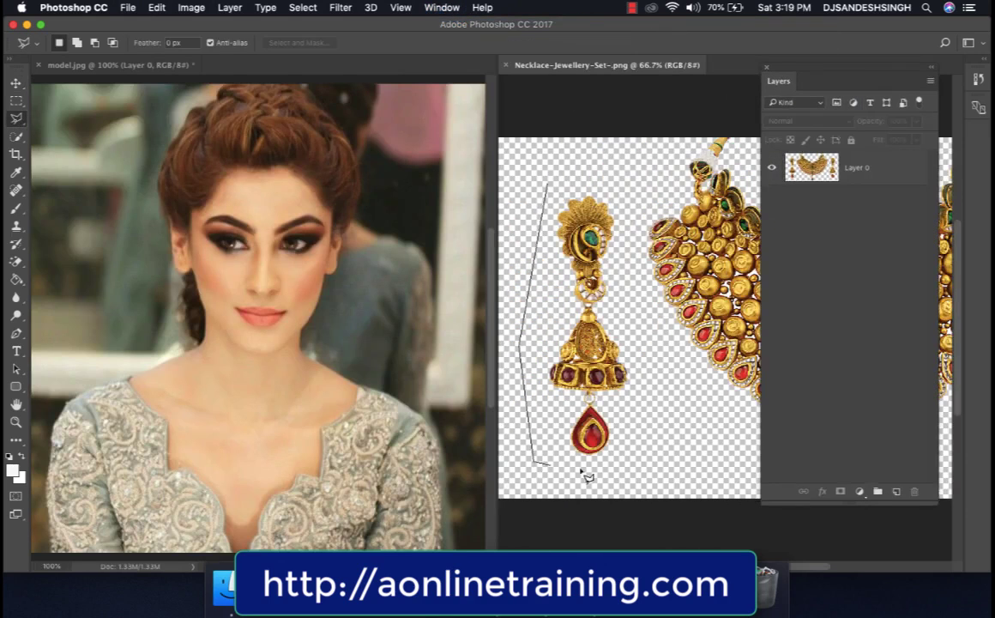
{"action": "left_click", "coordinate": [611, 470]}
{"action": "left_click", "coordinate": [651, 424]}
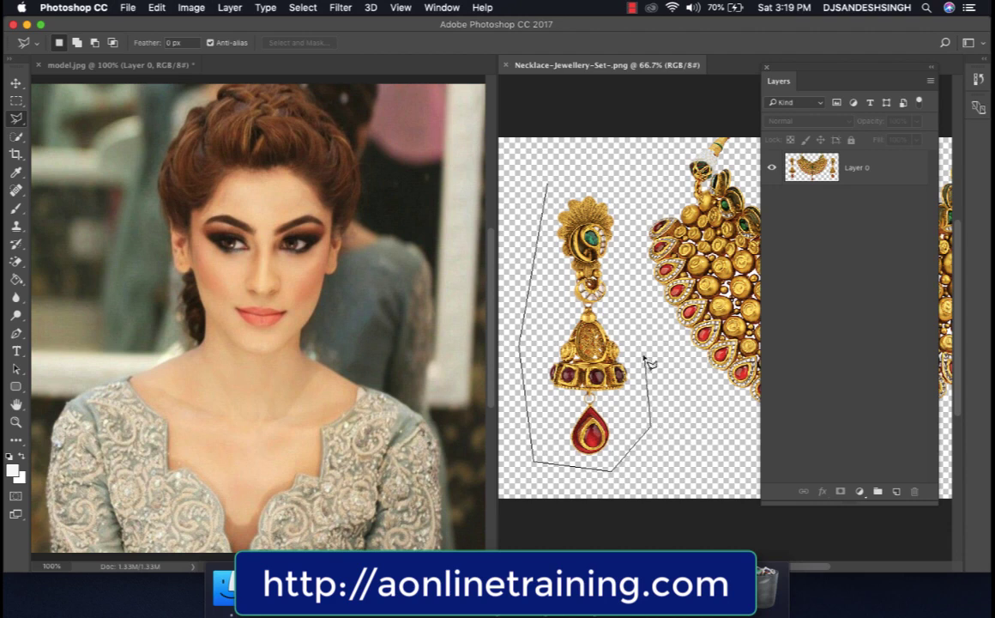
{"action": "left_click", "coordinate": [624, 197]}
{"action": "left_click", "coordinate": [548, 184]}
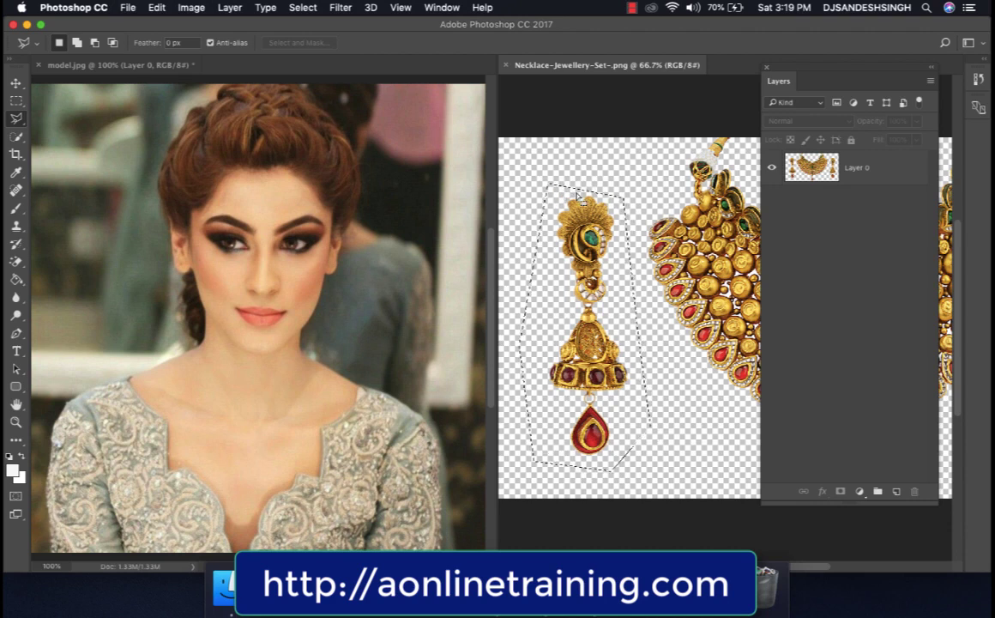
Step: Copy the selected earring from Layer 0 of the jewellery image into model.jpg with the Move tool
{"action": "left_click", "coordinate": [15, 84]}
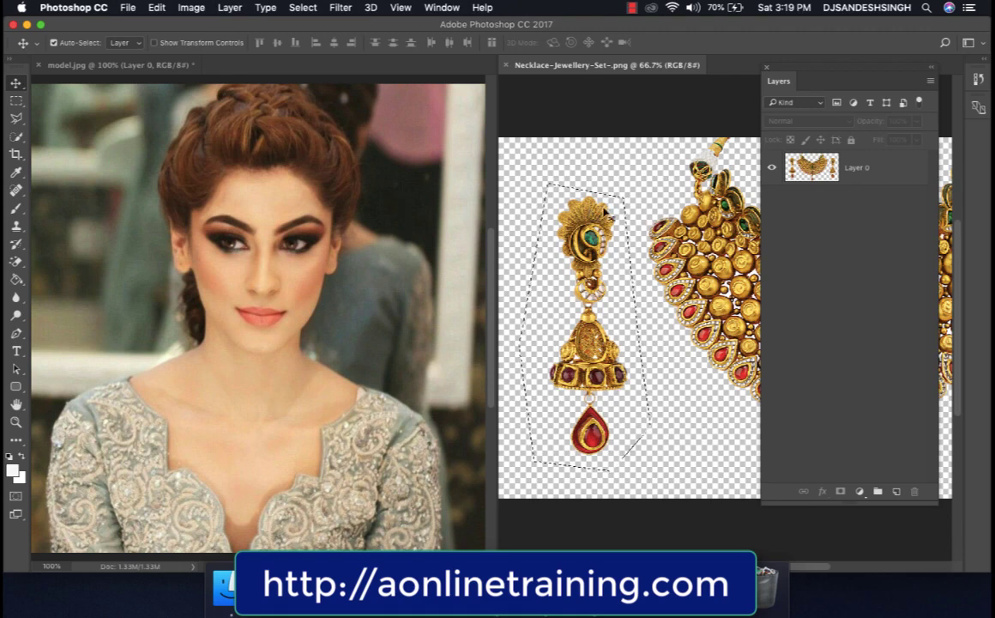
{"action": "left_click", "coordinate": [879, 170]}
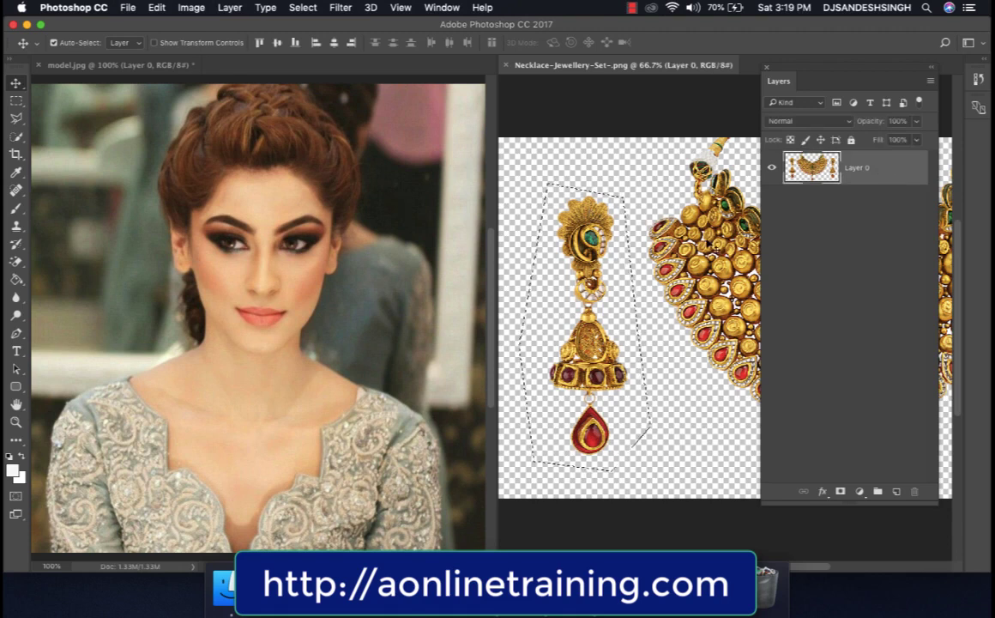
{"action": "left_click_drag", "start_coordinate": [562, 206], "coordinate": [284, 255]}
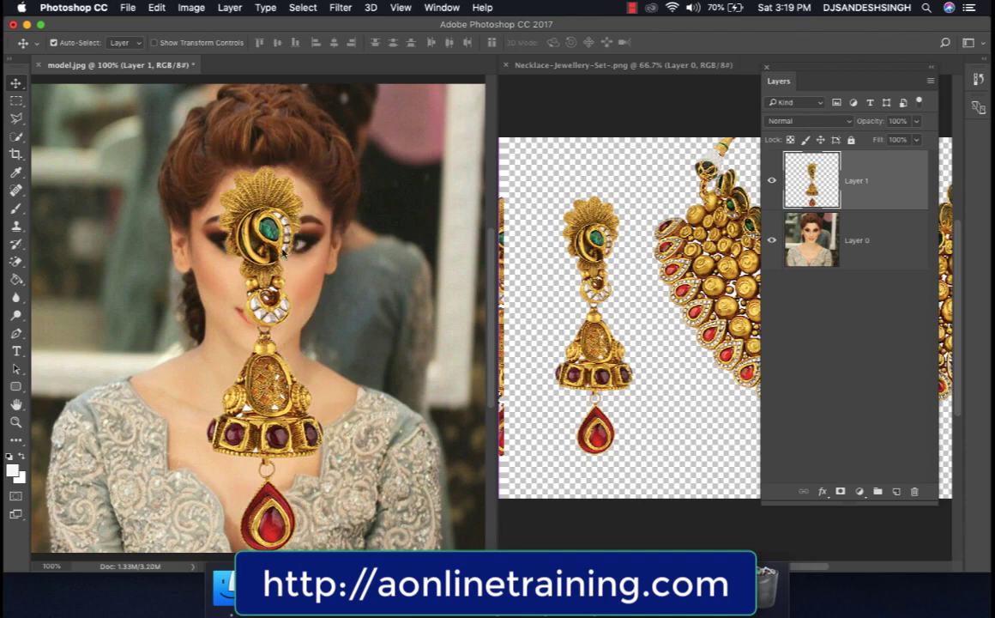
Step: Scale the earring down proportionally to about 22.7% with Free Transform and hang it from the model's ear on the image's left side
{"action": "key", "text": "super+t"}
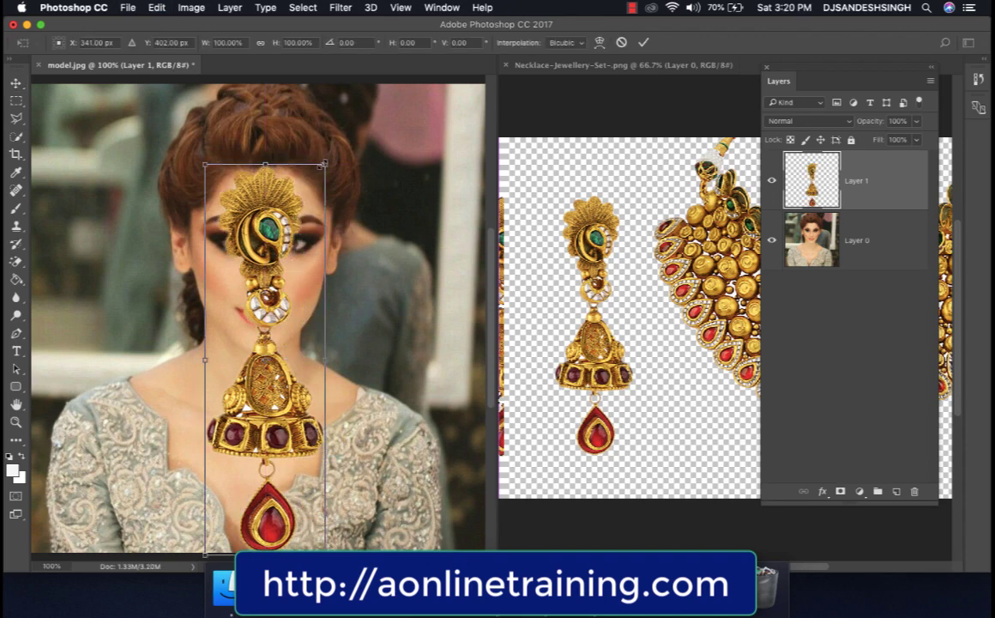
{"action": "left_click_drag", "start_coordinate": [321, 167], "coordinate": [312, 206]}
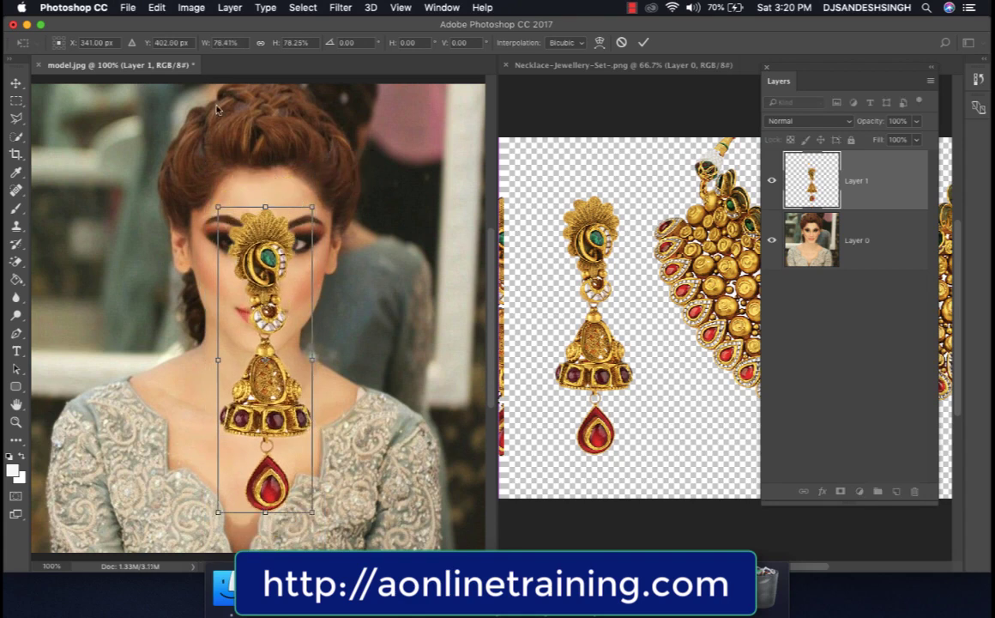
{"action": "left_click", "coordinate": [156, 8]}
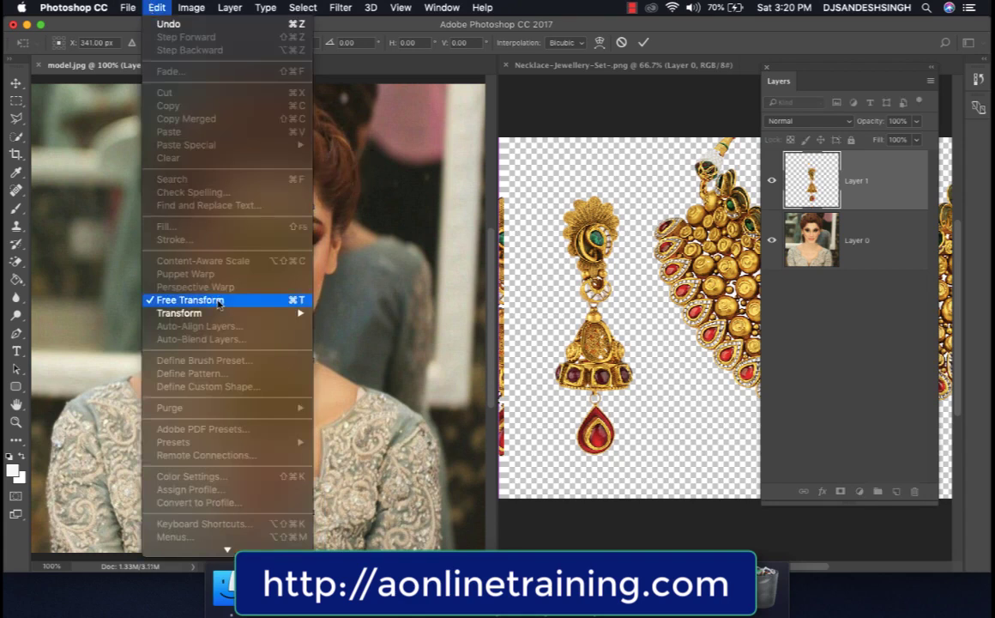
{"action": "left_click", "coordinate": [348, 145]}
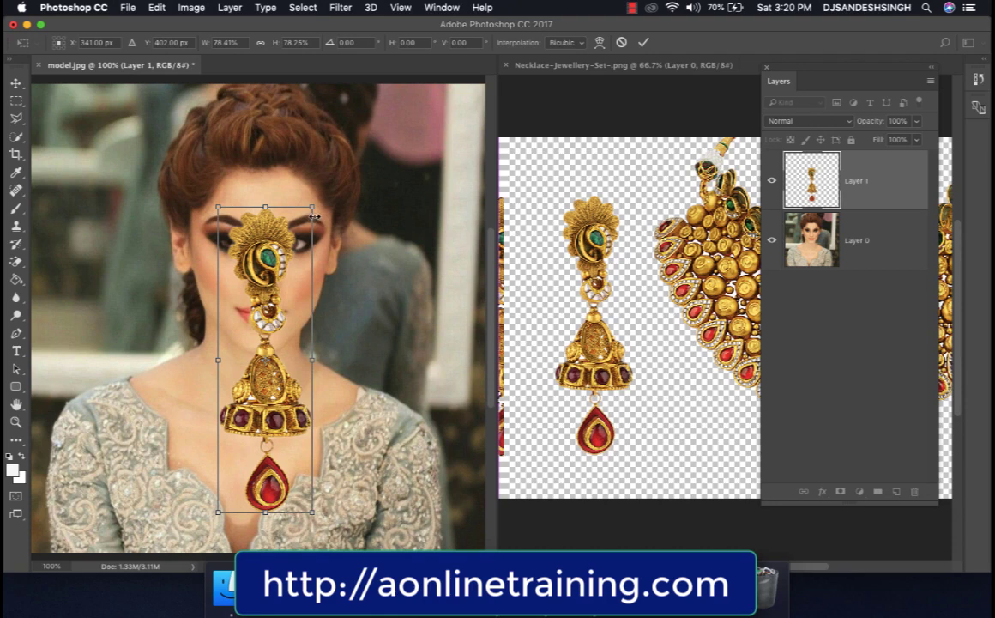
{"action": "left_click_drag", "start_coordinate": [313, 207], "coordinate": [164, 282]}
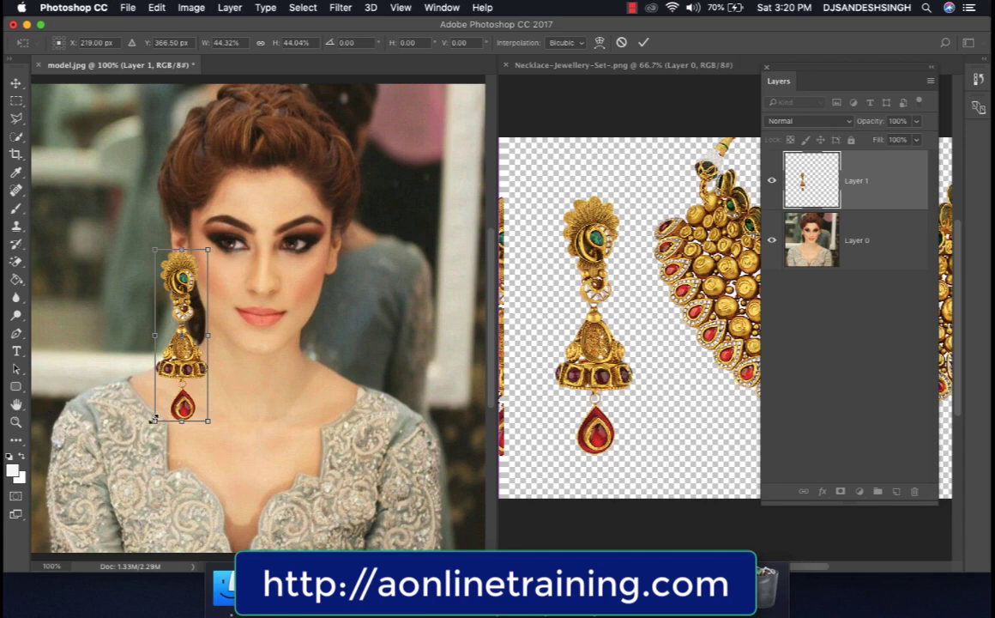
{"action": "left_click_drag", "start_coordinate": [153, 419], "coordinate": [168, 396]}
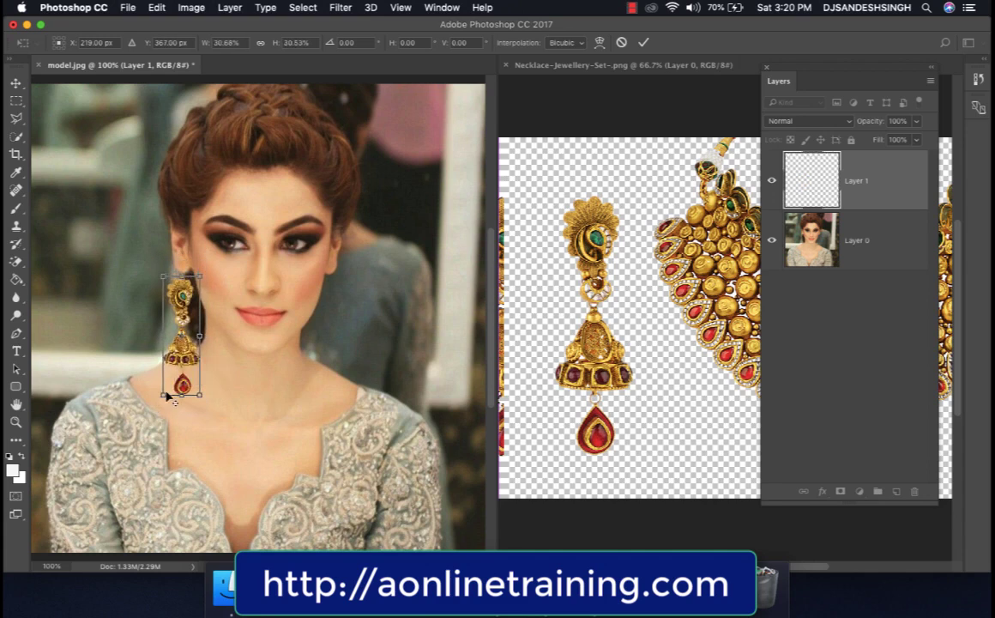
{"action": "left_click_drag", "start_coordinate": [175, 334], "coordinate": [177, 313]}
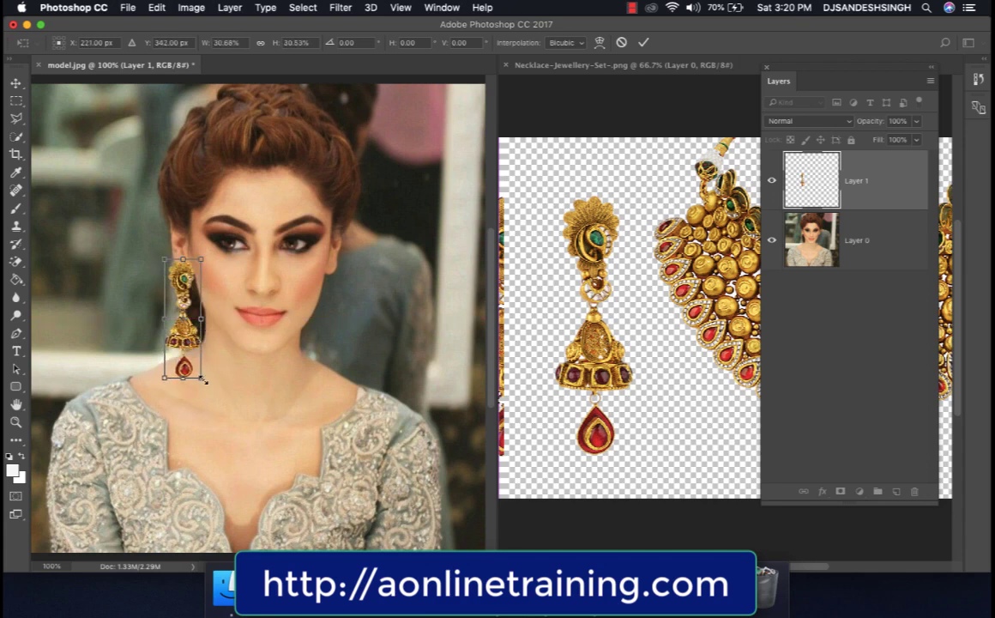
{"action": "left_click_drag", "start_coordinate": [163, 377], "coordinate": [184, 321]}
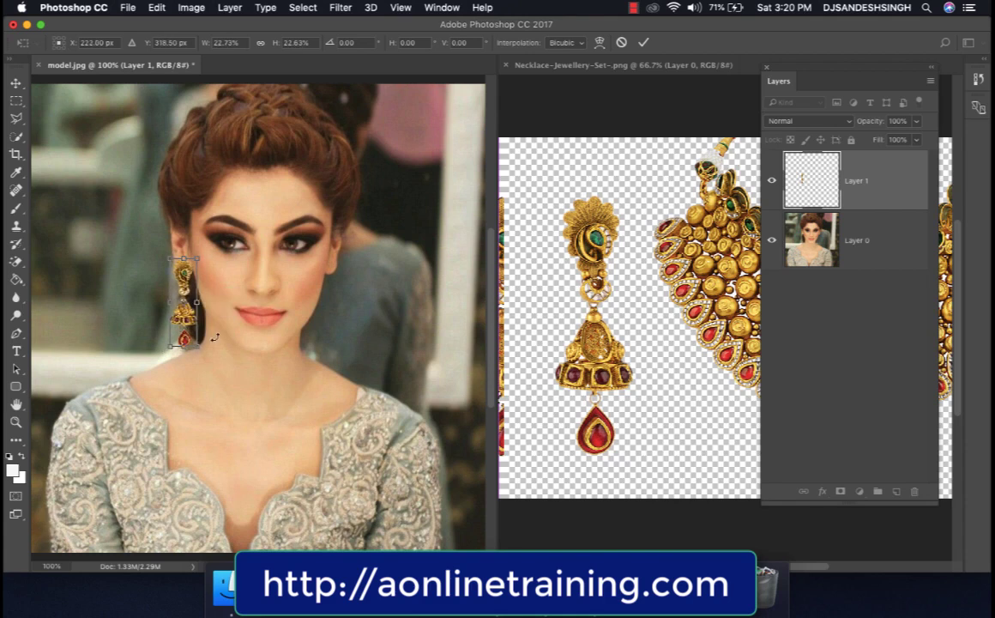
{"action": "key", "text": "Return"}
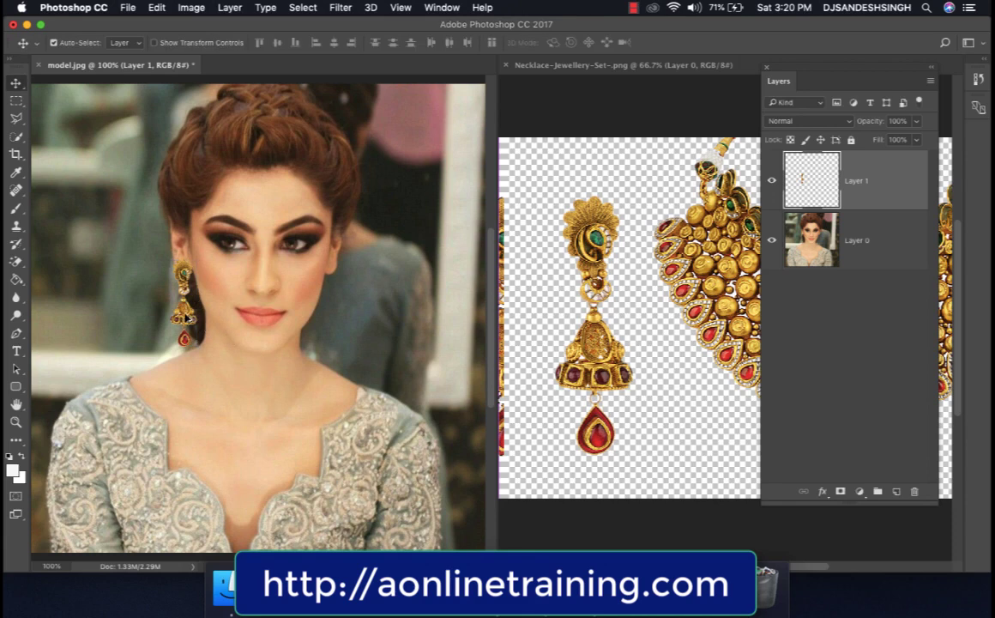
Step: Duplicate the earring to the model's other ear, flip the copy horizontally and align it under the earlobe
{"action": "left_click_drag", "start_coordinate": [186, 318], "coordinate": [348, 319]}
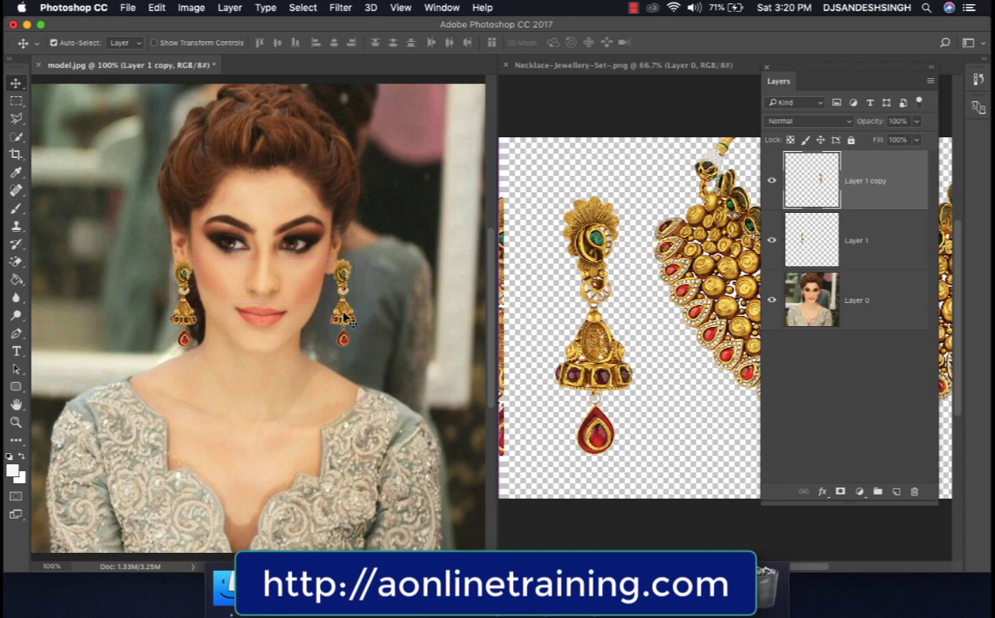
{"action": "key", "text": "super+t"}
{"action": "left_click", "coordinate": [155, 8]}
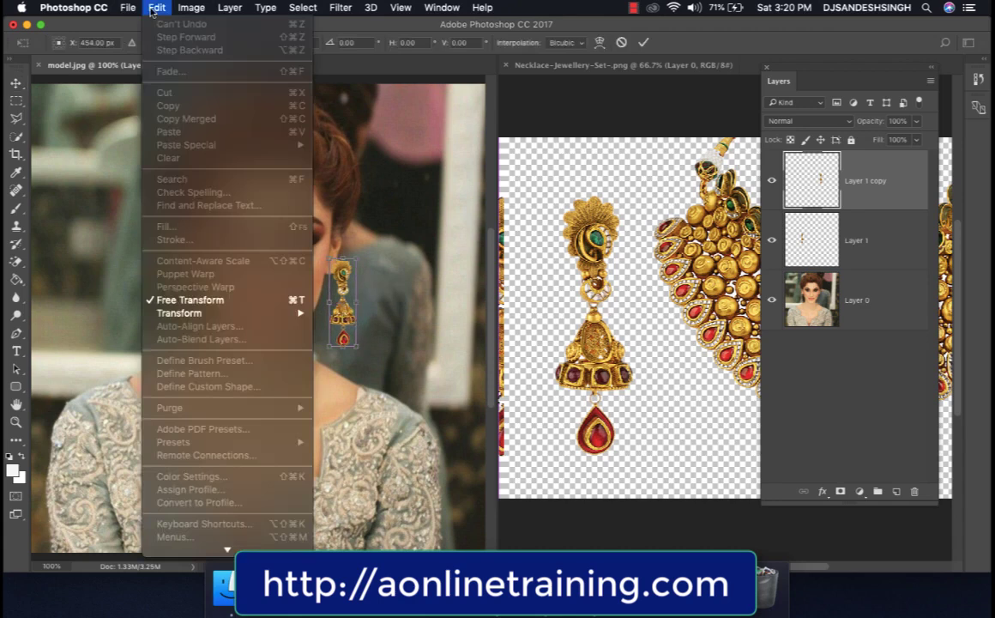
{"action": "left_click", "coordinate": [320, 286]}
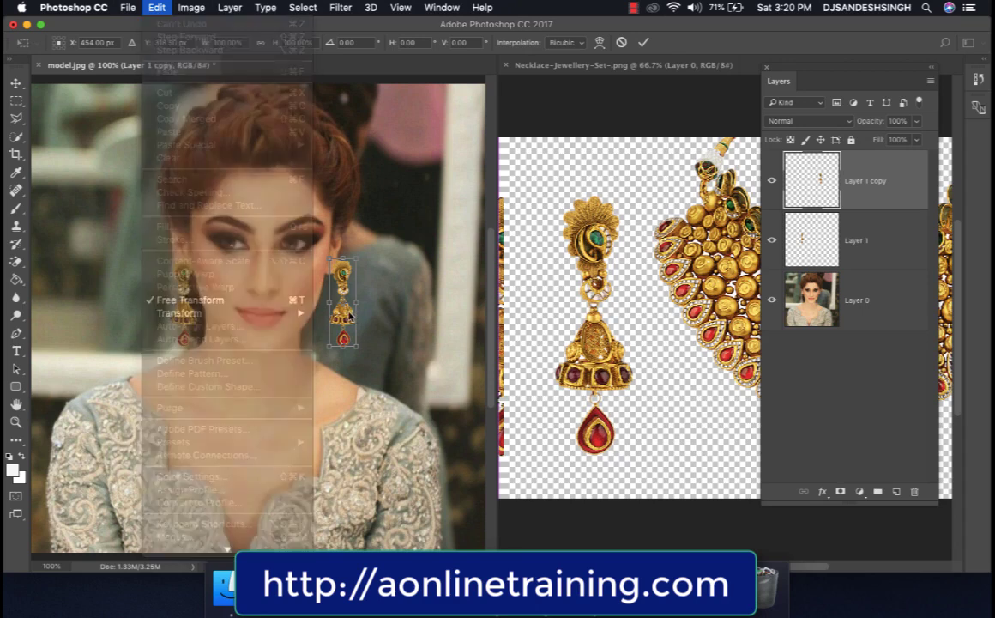
{"action": "right_click", "coordinate": [344, 319]}
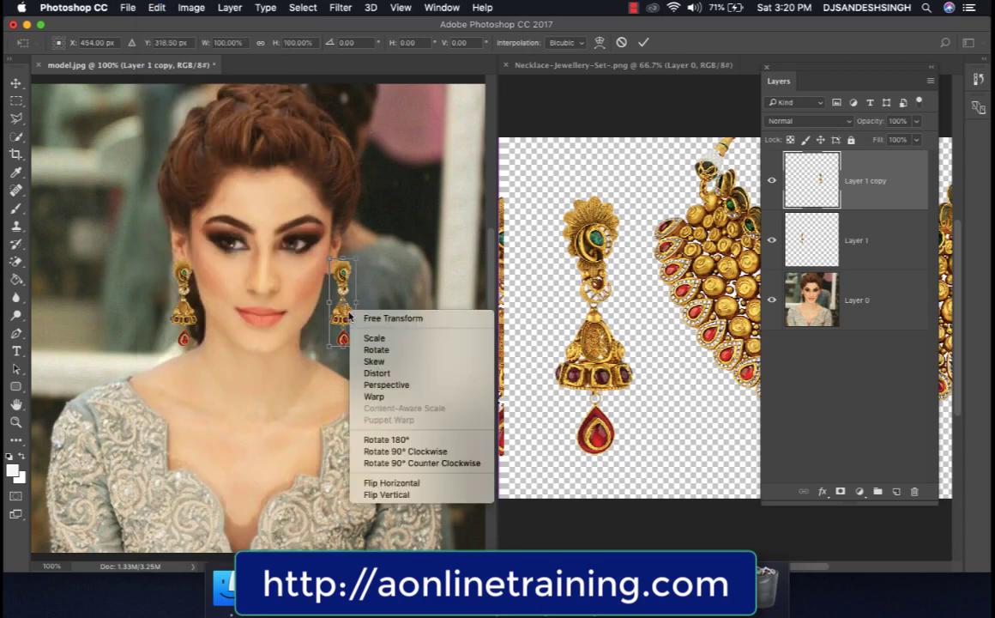
{"action": "left_click", "coordinate": [419, 486]}
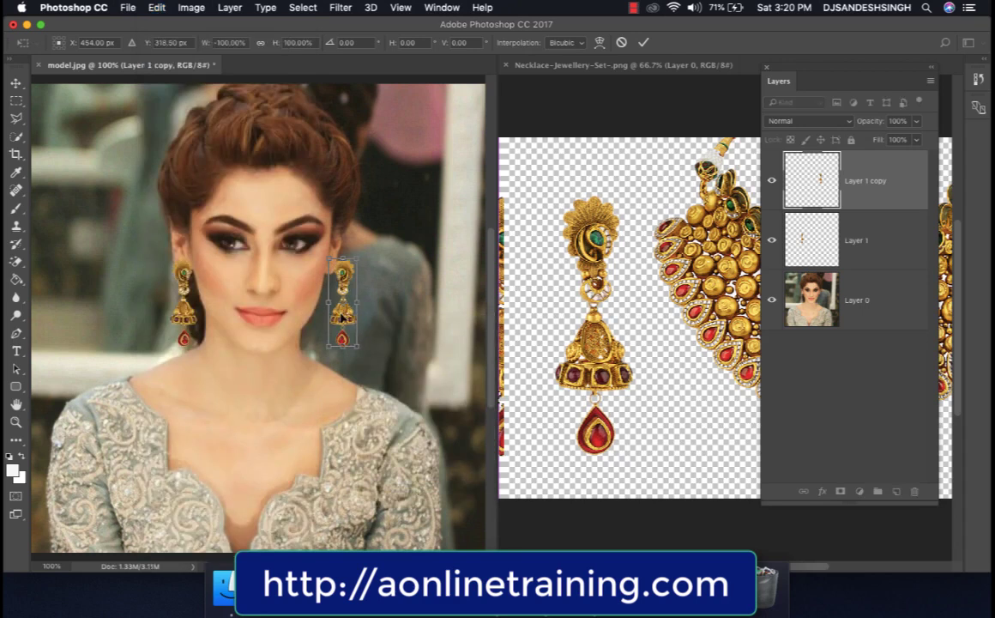
{"action": "left_click_drag", "start_coordinate": [342, 317], "coordinate": [333, 317]}
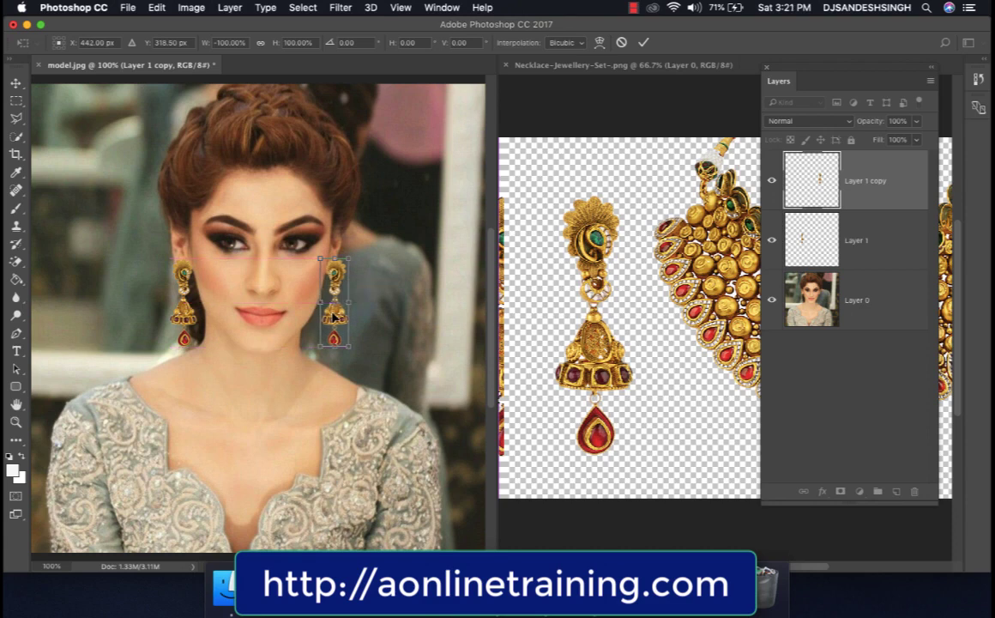
{"action": "key", "text": "Return"}
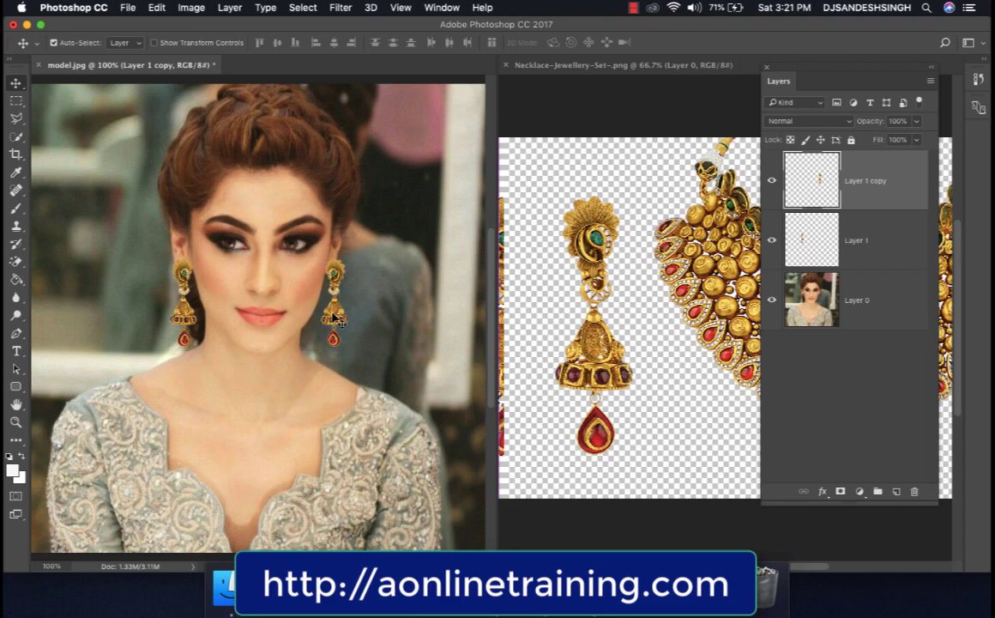
Step: Deselect the earring in the jewellery image and move the Layers panel off the necklace
{"action": "left_click", "coordinate": [652, 331]}
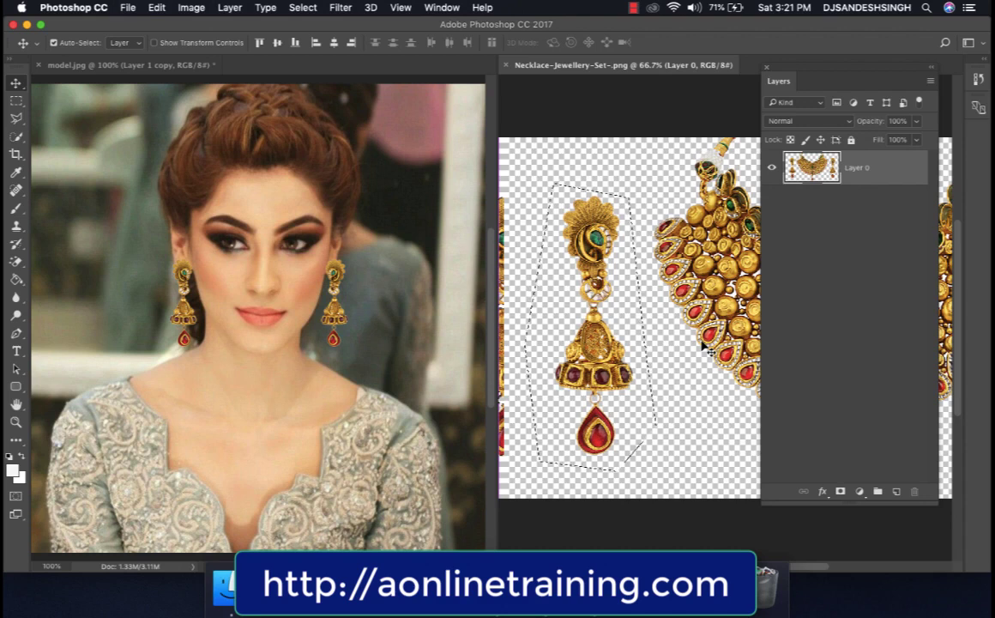
{"action": "key", "text": "super+d"}
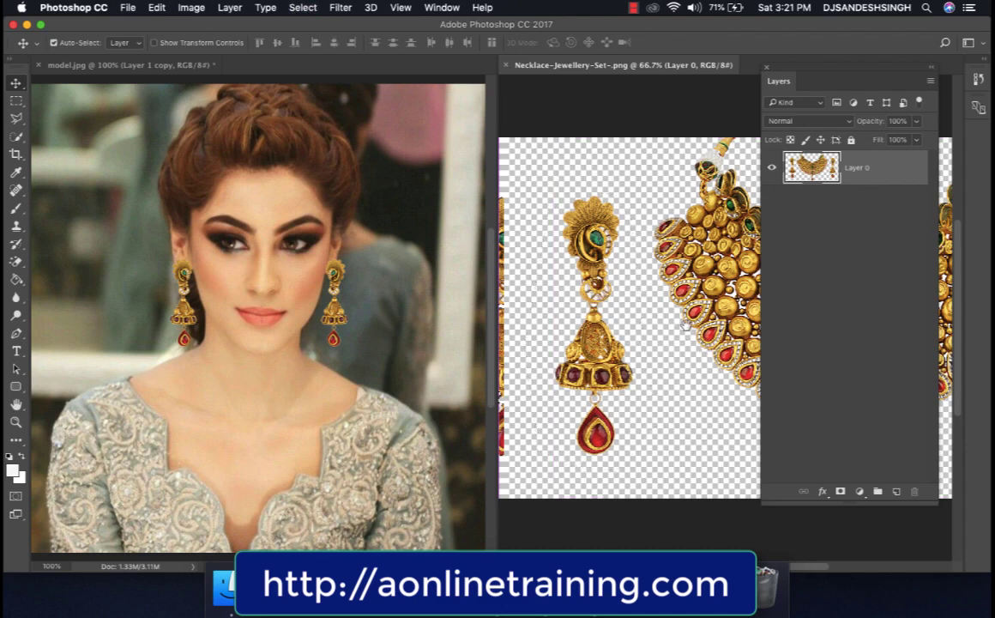
{"action": "left_click_drag", "start_coordinate": [684, 325], "coordinate": [526, 327]}
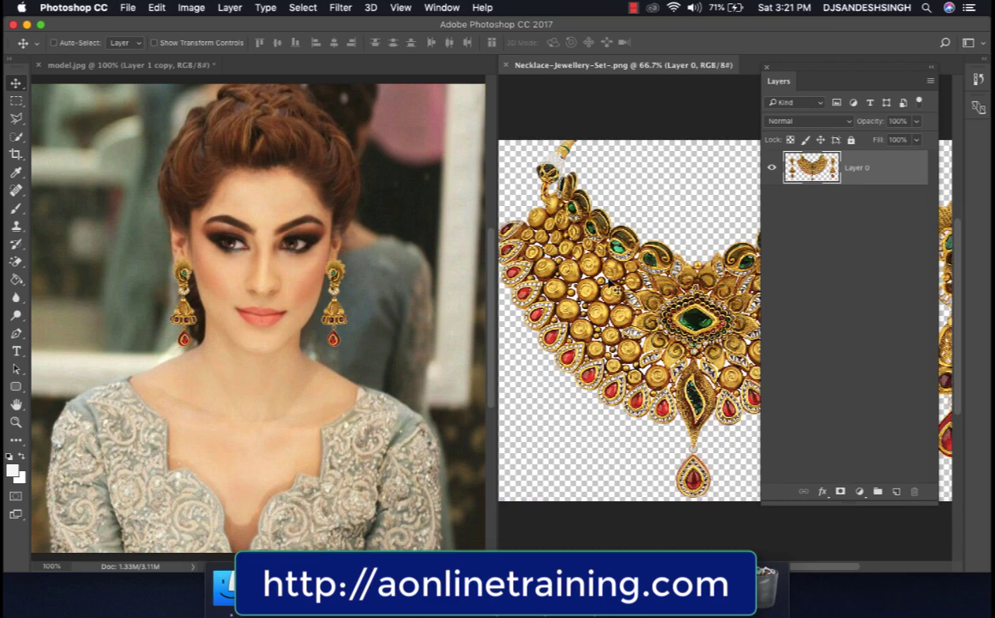
{"action": "key", "text": "super+minus"}
{"action": "key", "text": "super+minus"}
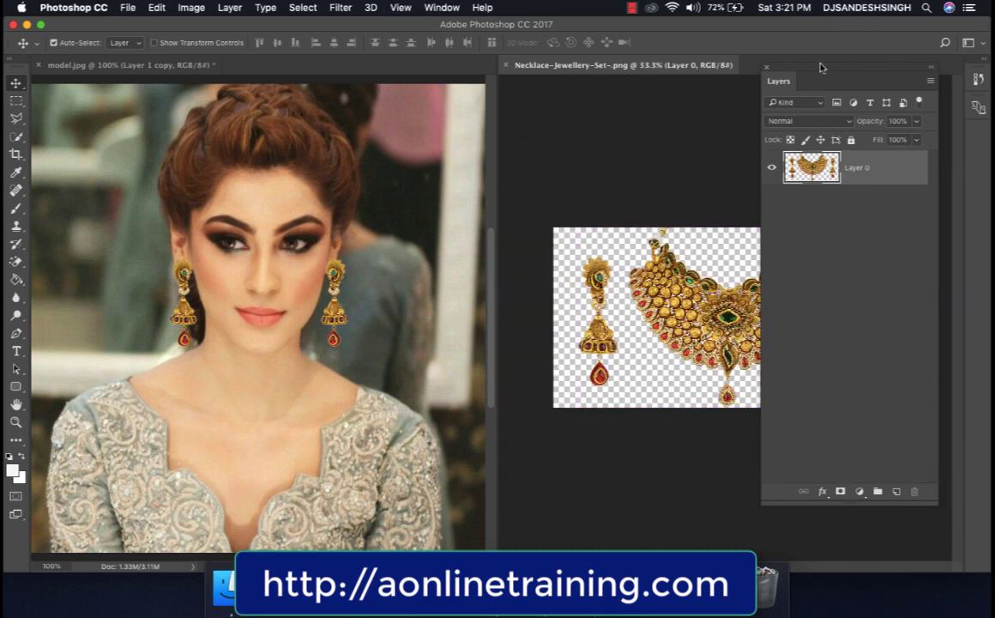
{"action": "left_click_drag", "start_coordinate": [828, 78], "coordinate": [888, 80]}
Step: Outline the necklace in the jewellery image with the Polygonal Lasso, leaving out both earrings, and close the selection
{"action": "left_click", "coordinate": [15, 118]}
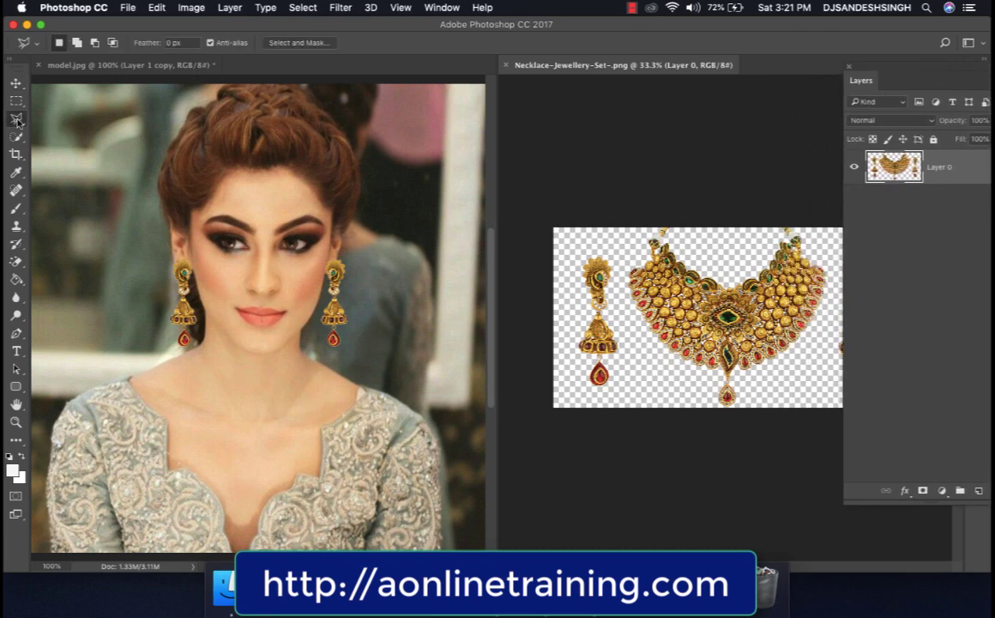
{"action": "left_click", "coordinate": [614, 215]}
{"action": "left_click", "coordinate": [614, 299]}
{"action": "left_click", "coordinate": [654, 363]}
{"action": "left_click", "coordinate": [712, 429]}
{"action": "left_click", "coordinate": [785, 401]}
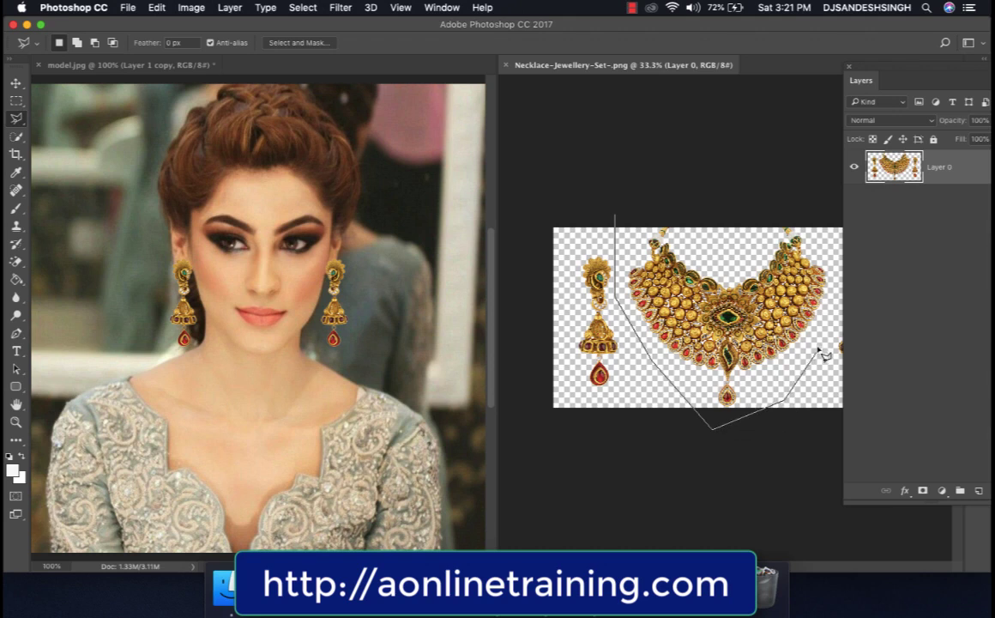
{"action": "left_click", "coordinate": [841, 279]}
{"action": "left_click", "coordinate": [796, 183]}
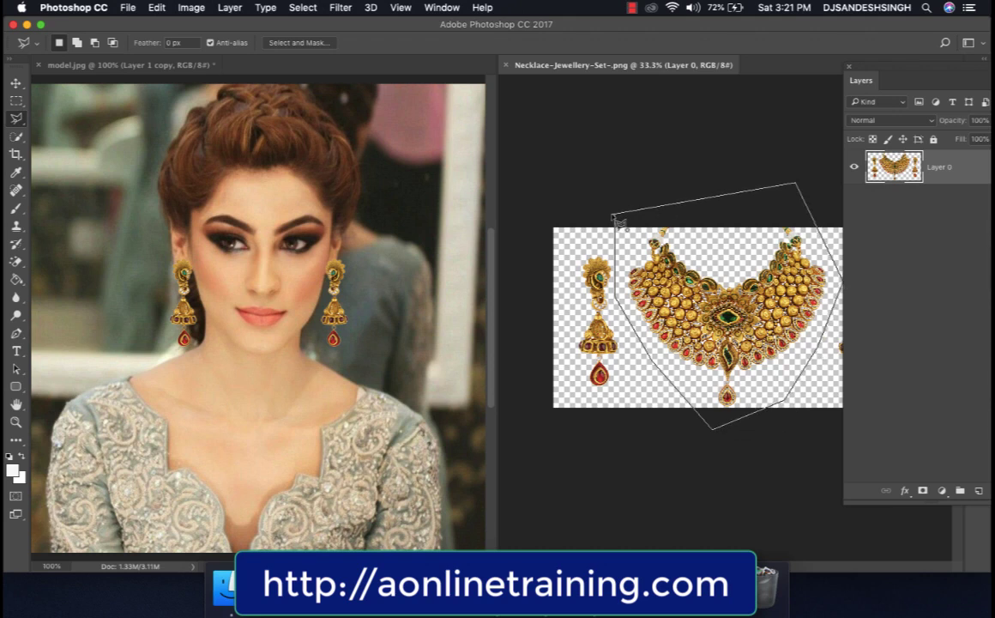
{"action": "double_click", "coordinate": [562, 206]}
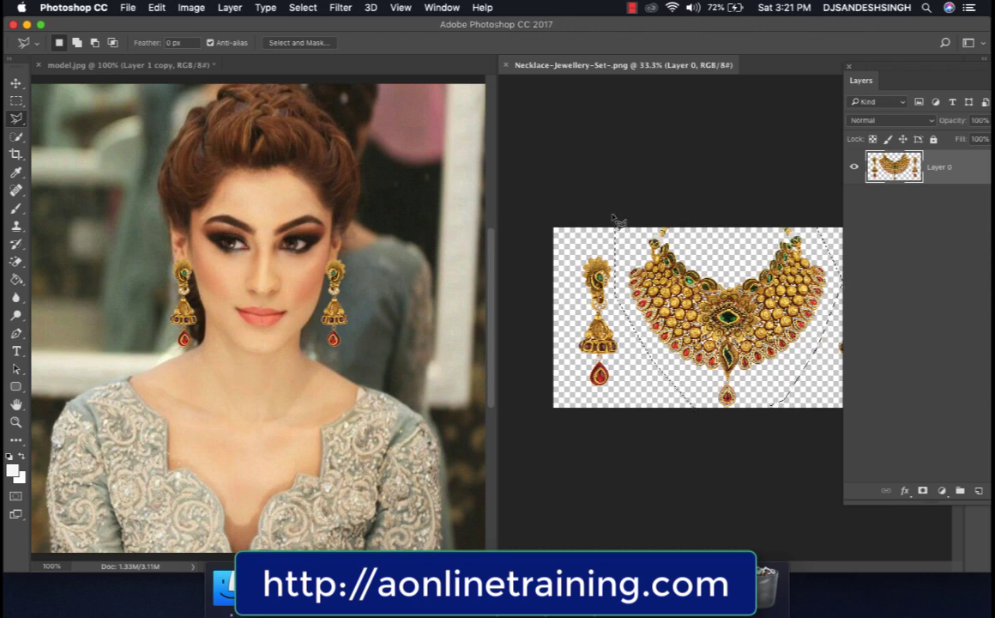
Step: Copy the selected necklace into model.jpg and scale it down with Free Transform to about 29.4% over the model's neckline
{"action": "left_click", "coordinate": [15, 83]}
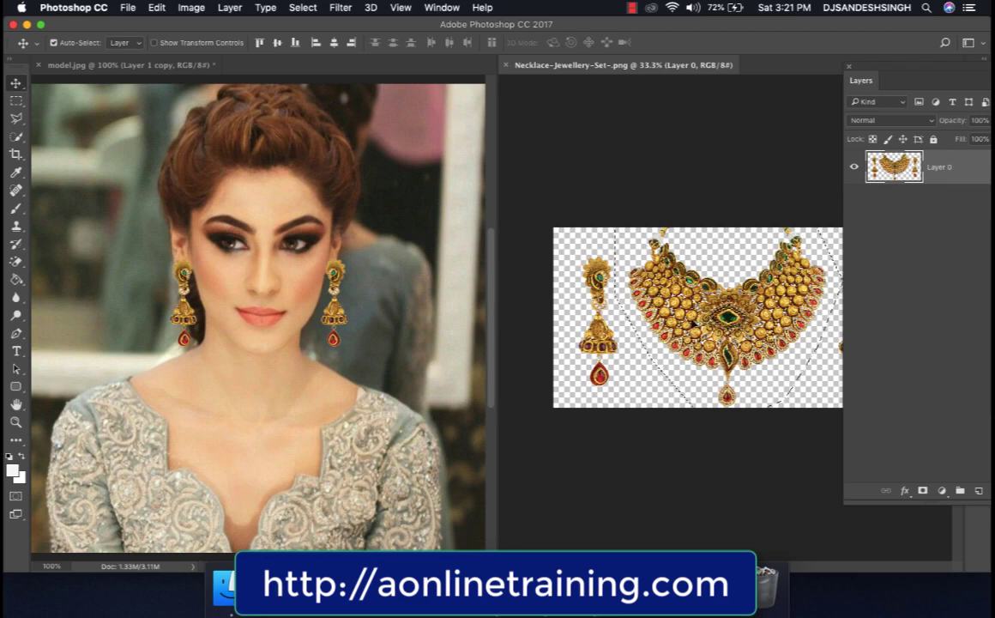
{"action": "left_click_drag", "start_coordinate": [708, 317], "coordinate": [287, 324]}
{"action": "key", "text": "super+t"}
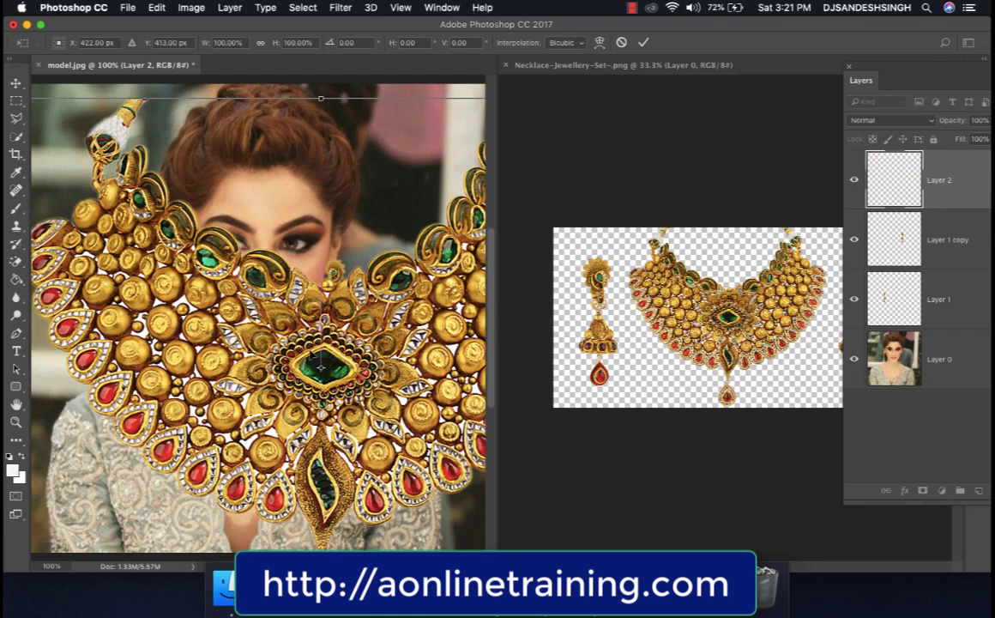
{"action": "left_click_drag", "start_coordinate": [144, 204], "coordinate": [183, 208]}
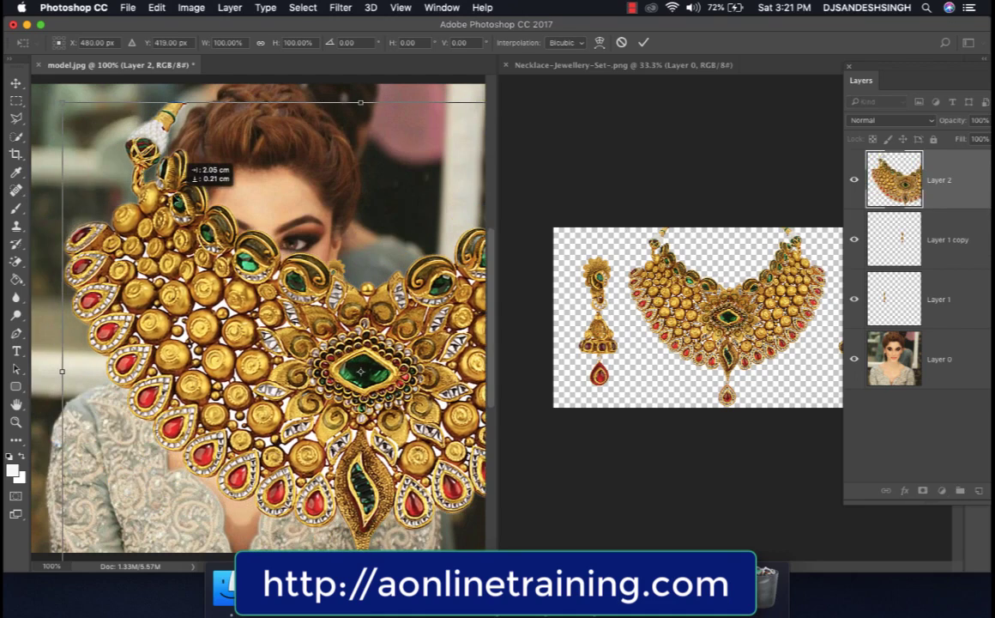
{"action": "left_click_drag", "start_coordinate": [61, 102], "coordinate": [249, 280]}
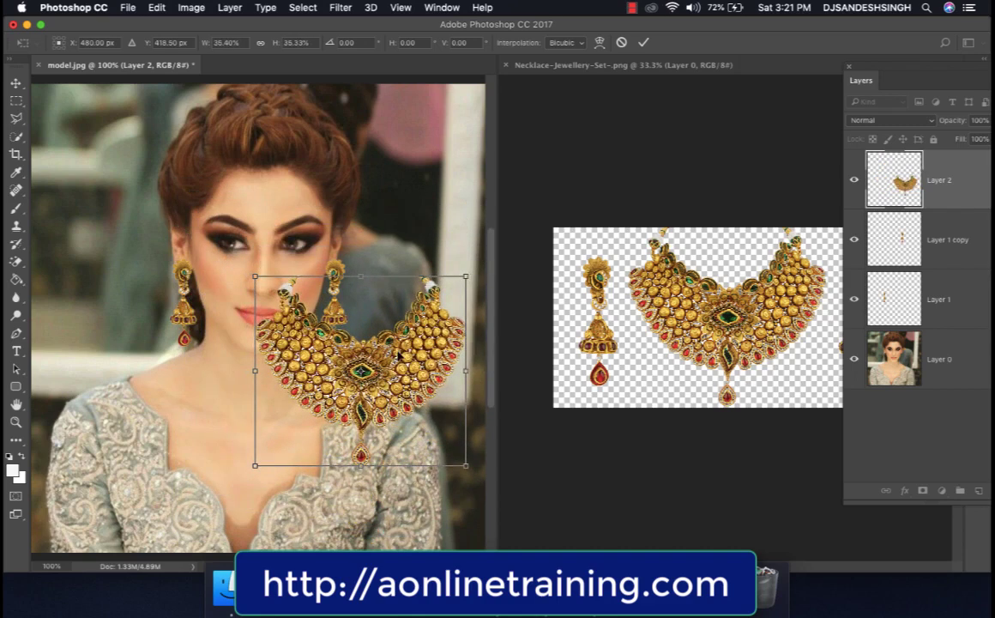
{"action": "left_click_drag", "start_coordinate": [399, 354], "coordinate": [294, 407]}
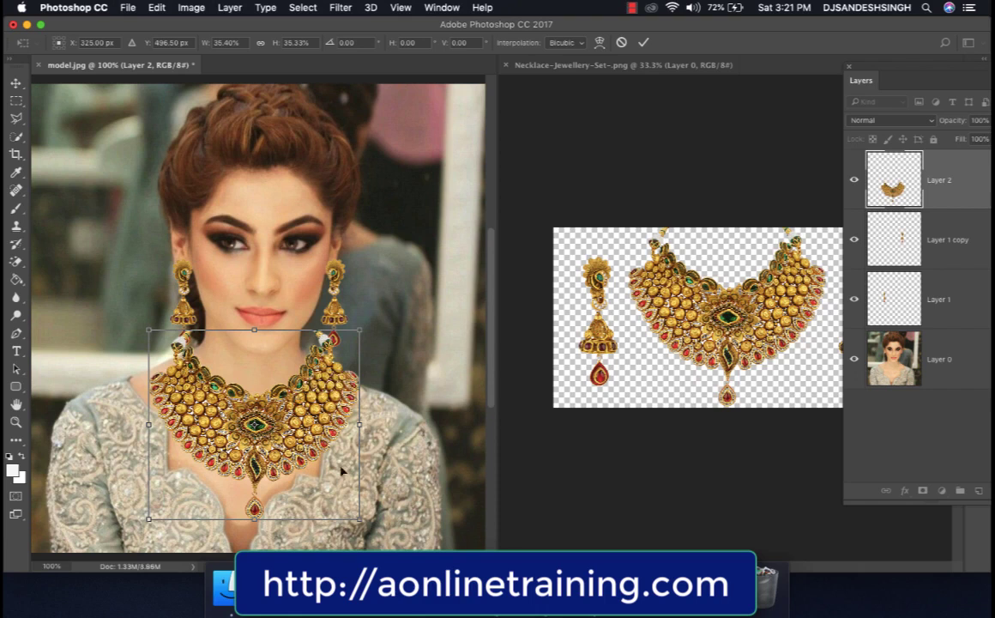
{"action": "left_click_drag", "start_coordinate": [360, 517], "coordinate": [341, 500]}
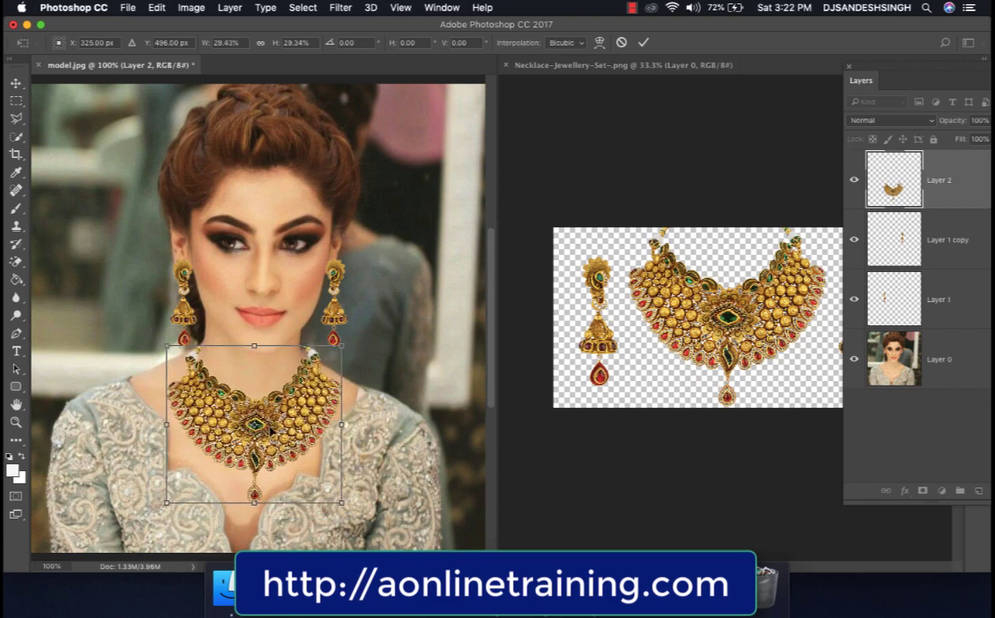
Step: Nudge the necklace into place around the neck at about X 321 px, Y 494 px
{"action": "left_click_drag", "start_coordinate": [275, 434], "coordinate": [274, 436]}
{"action": "key", "text": "Left"}
{"action": "key", "text": "Left"}
{"action": "key", "text": "Left"}
{"action": "key", "text": "Left"}
{"action": "key", "text": "Left"}
{"action": "key", "text": "Left"}
{"action": "key", "text": "Left"}
{"action": "key", "text": "Left"}
{"action": "key", "text": "Left"}
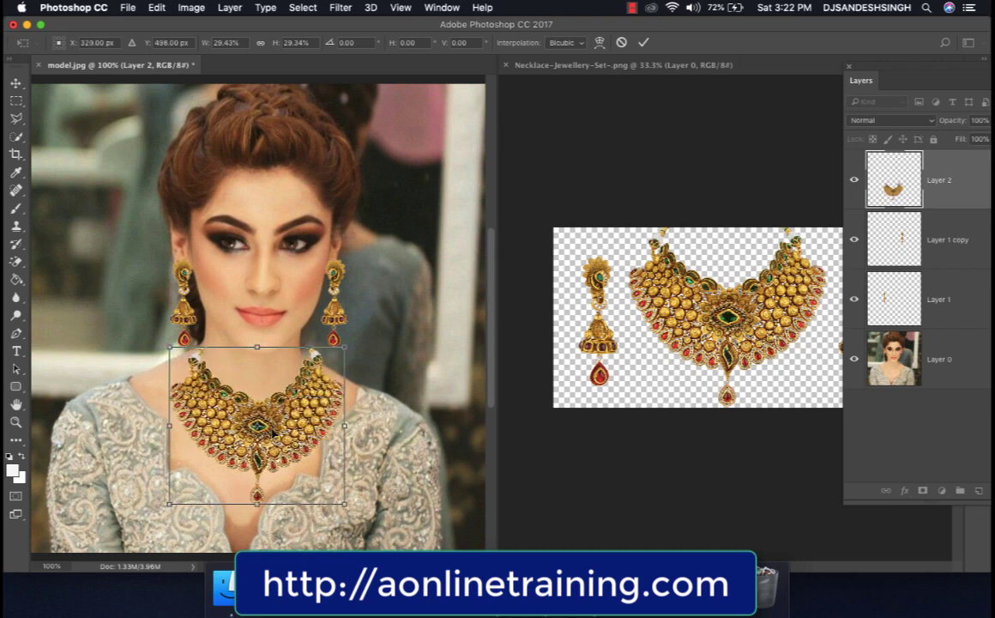
{"action": "key", "text": "Left"}
{"action": "key", "text": "Left"}
{"action": "key", "text": "Up"}
{"action": "key", "text": "Up"}
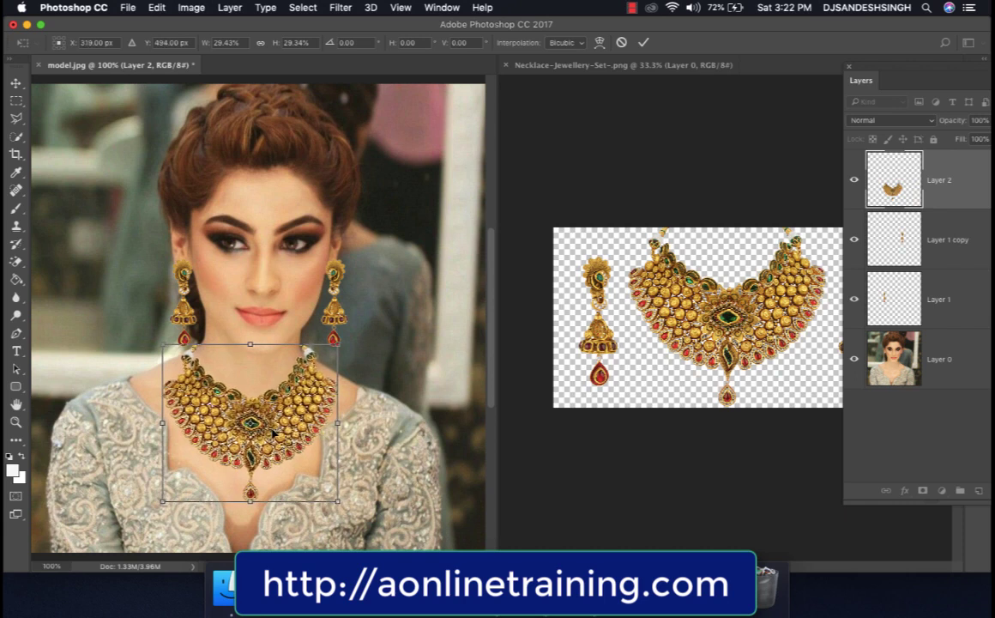
{"action": "key", "text": "Right"}
{"action": "key", "text": "Right"}
{"action": "key", "text": "Right"}
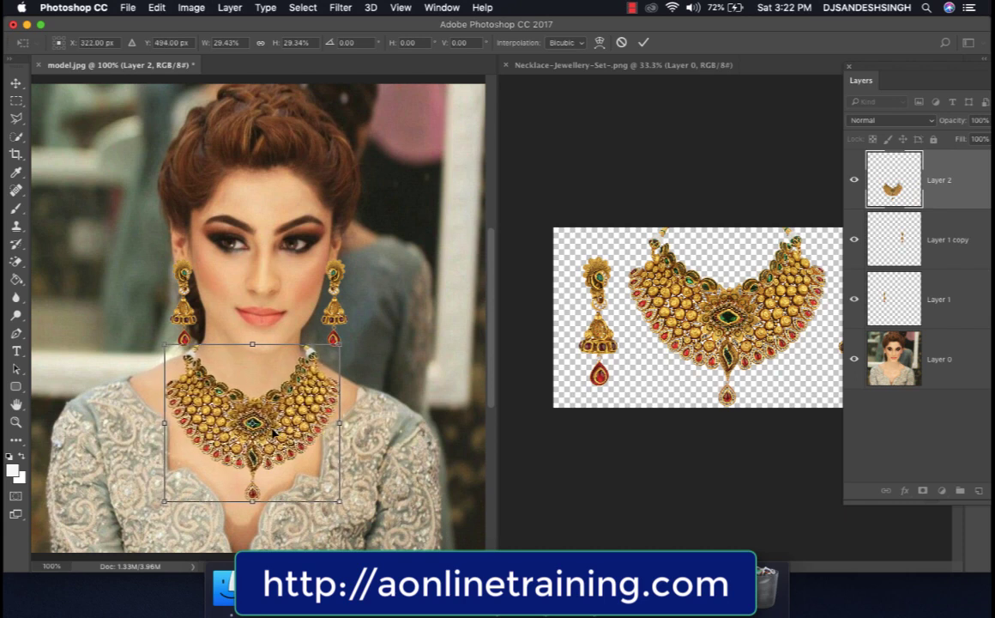
{"action": "key", "text": "Left"}
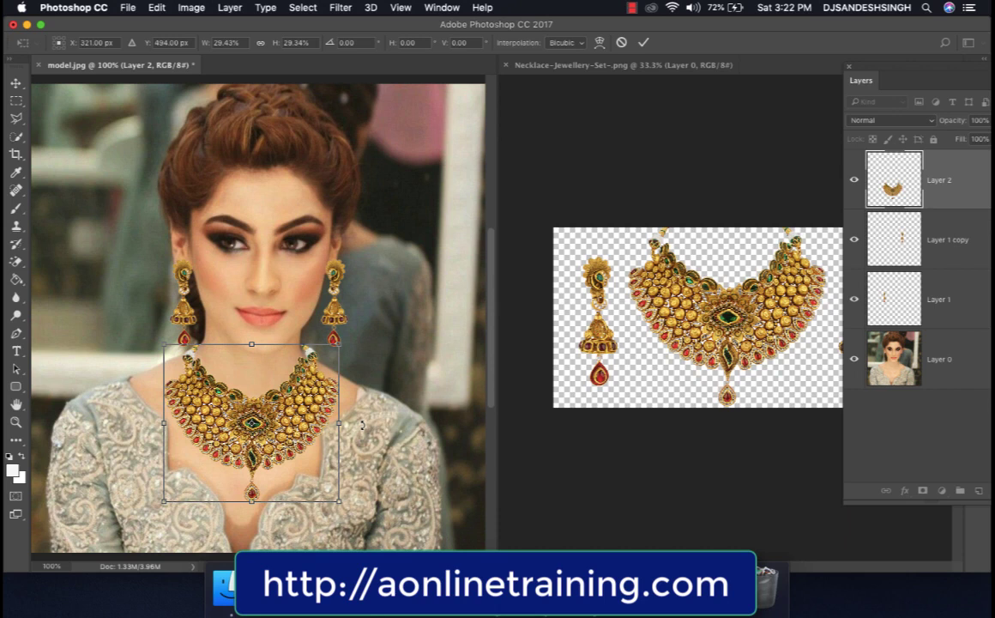
Step: Rotate the necklace by about 1.28°, shift it to X 318 px, Y 497 px and apply the transform
{"action": "left_click_drag", "start_coordinate": [362, 426], "coordinate": [362, 428]}
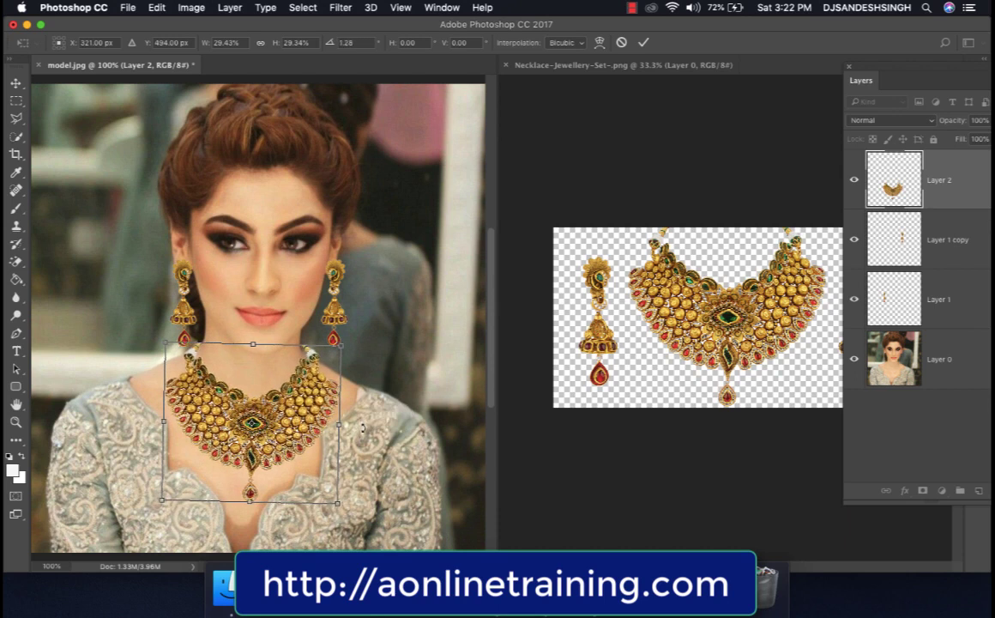
{"action": "key", "text": "Left"}
{"action": "key", "text": "Left"}
{"action": "key", "text": "Left"}
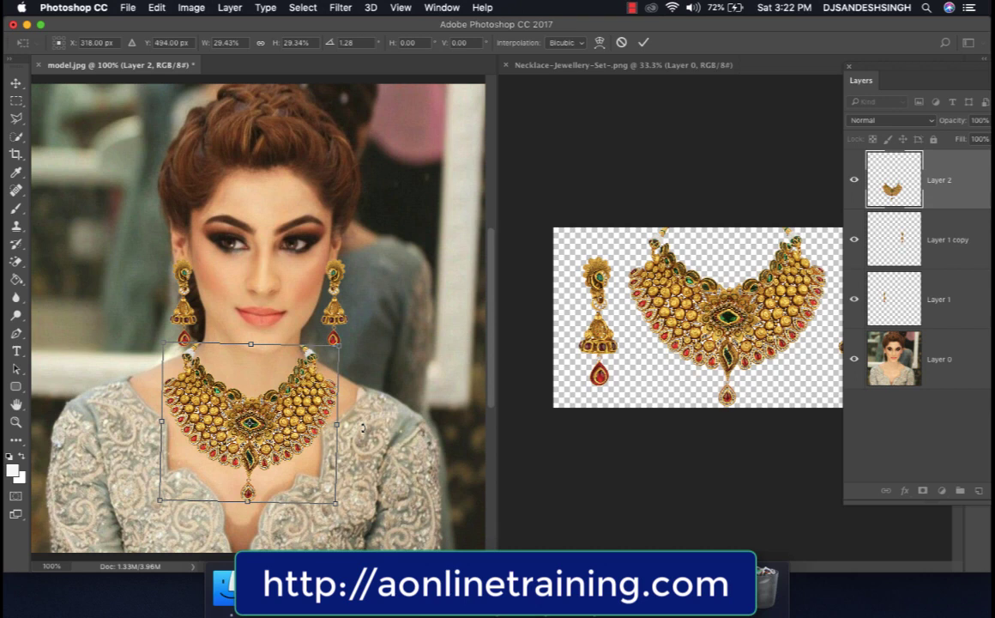
{"action": "key", "text": "Down"}
{"action": "key", "text": "Down"}
{"action": "key", "text": "Down"}
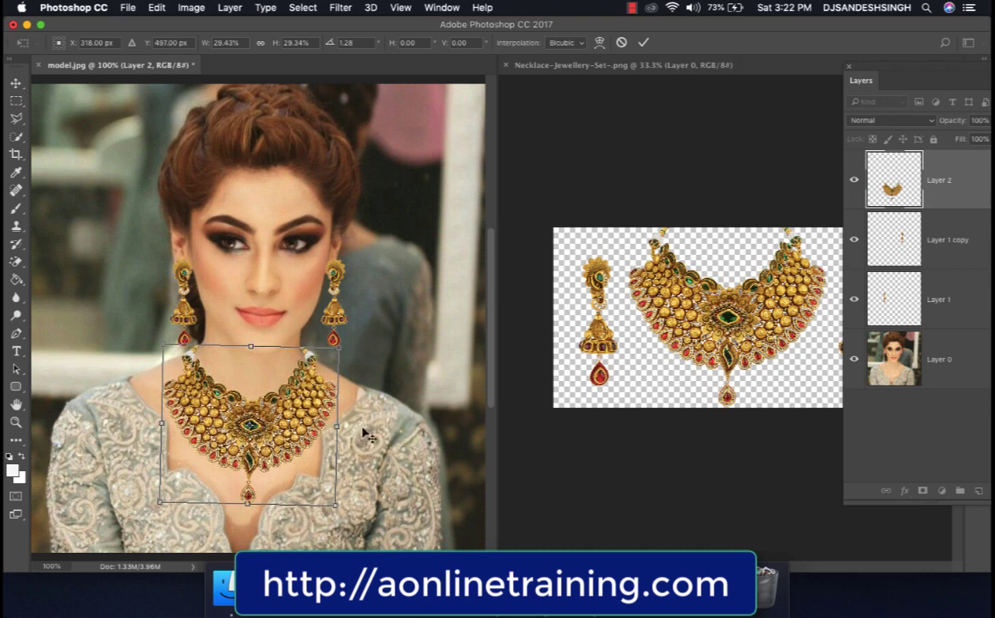
{"action": "key", "text": "Return"}
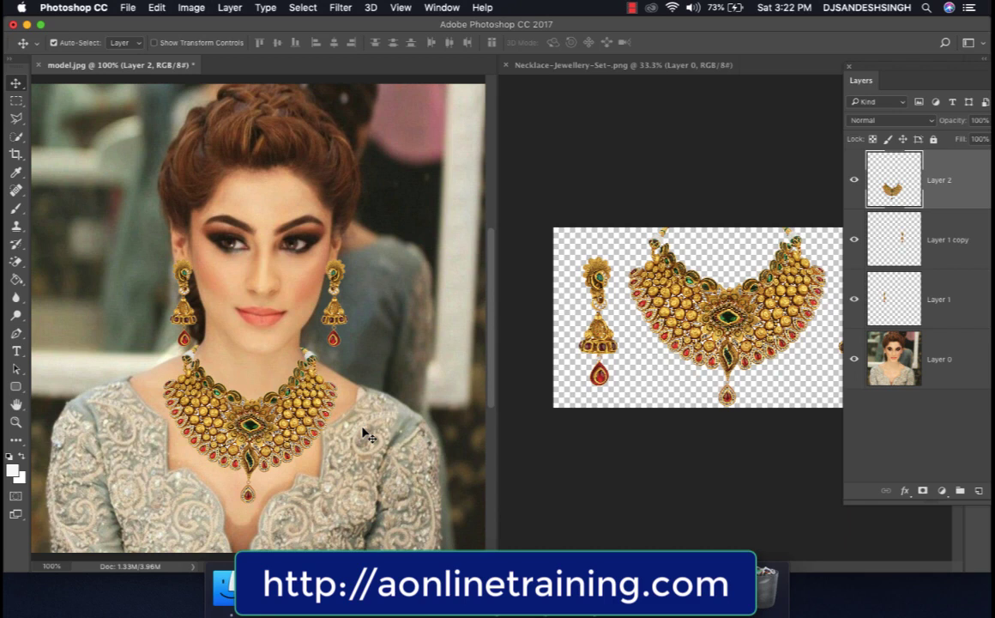
Step: Nudge the placed necklace a few pixels to the left on the model's neck
{"action": "key", "text": "Left"}
{"action": "key", "text": "Left"}
{"action": "key", "text": "Left"}
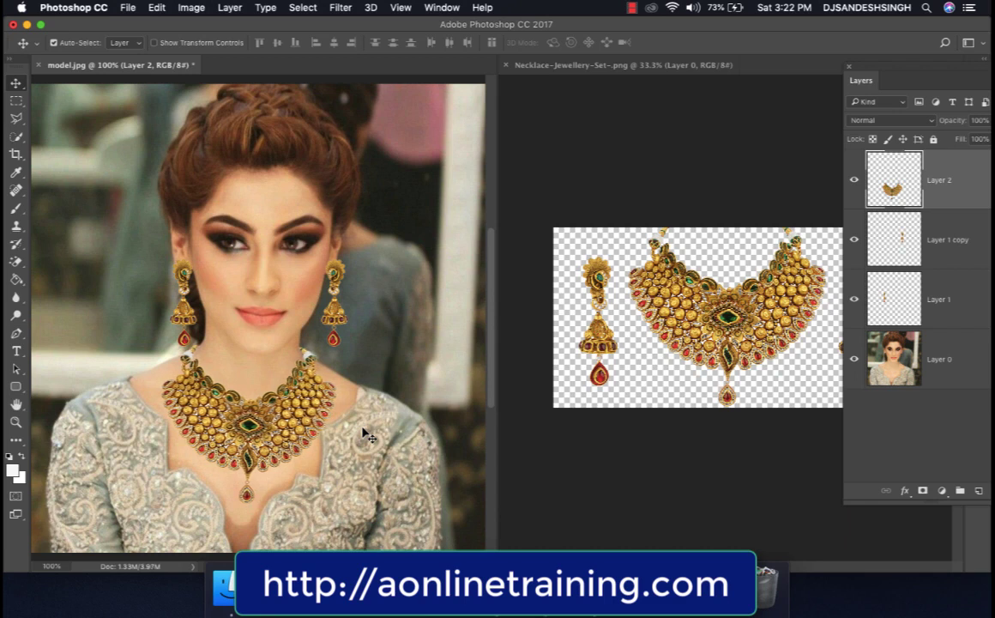
{"action": "key", "text": "Left"}
{"action": "key", "text": "Left"}
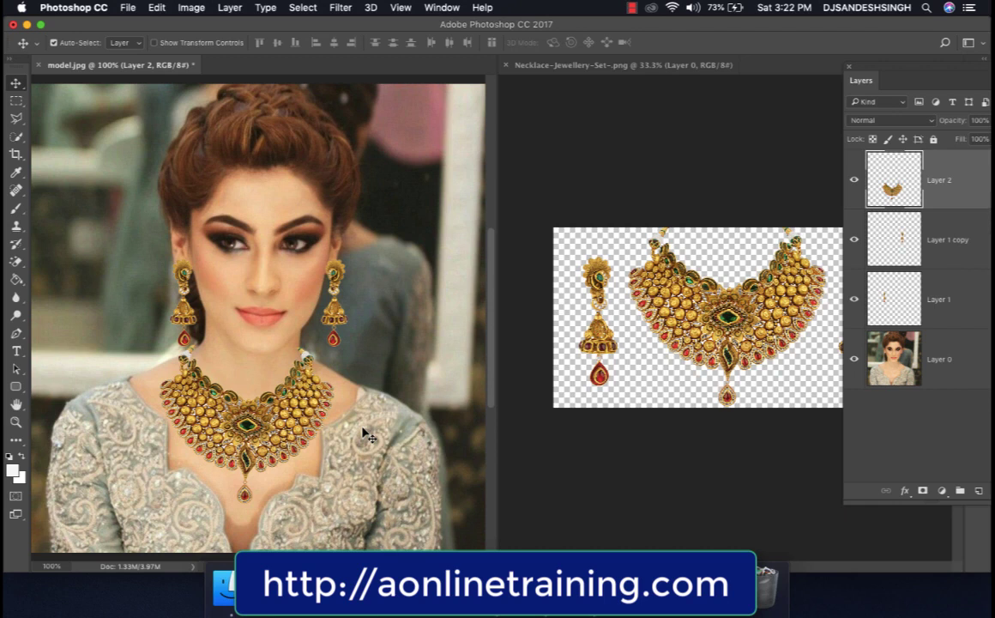
Step: Narrow the necklace to about 98% width from its left edge and shift it to X 319 px, Y 494 px
{"action": "key", "text": "super+t"}
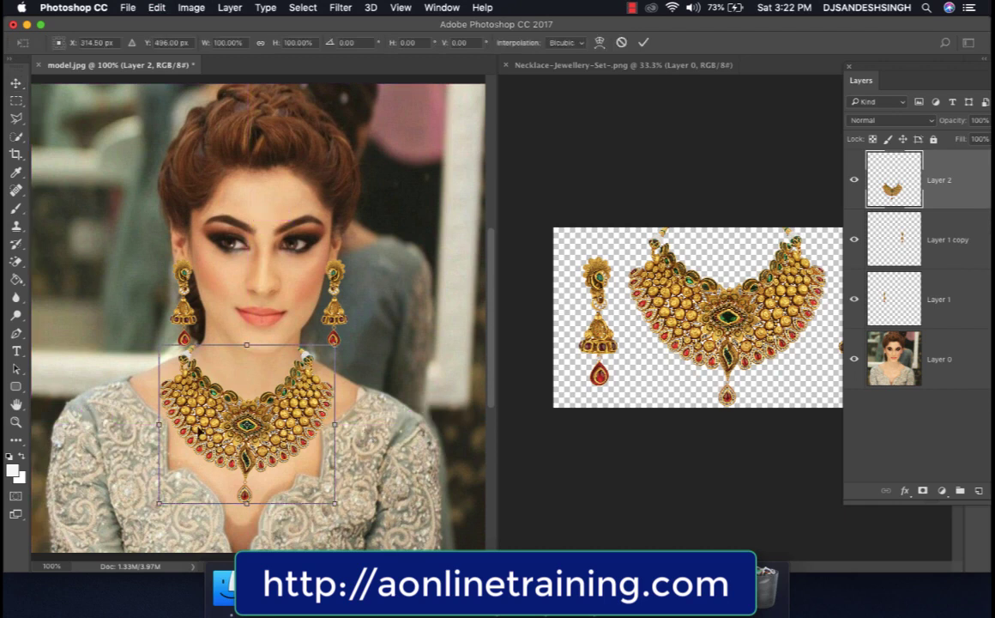
{"action": "left_click_drag", "start_coordinate": [159, 424], "coordinate": [163, 424]}
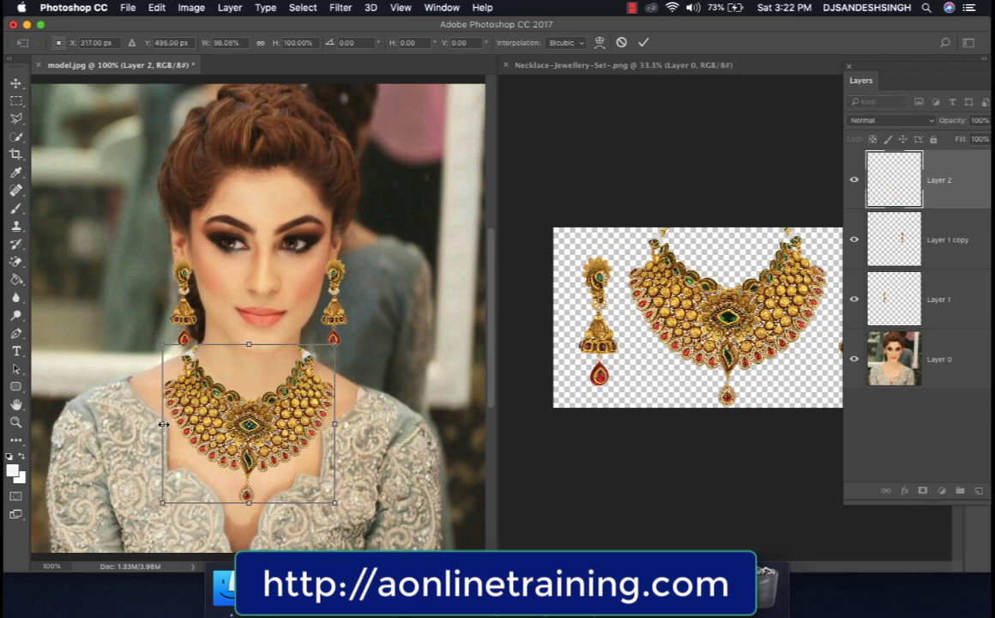
{"action": "key", "text": "Up"}
{"action": "key", "text": "Up"}
{"action": "key", "text": "Right"}
{"action": "key", "text": "Right"}
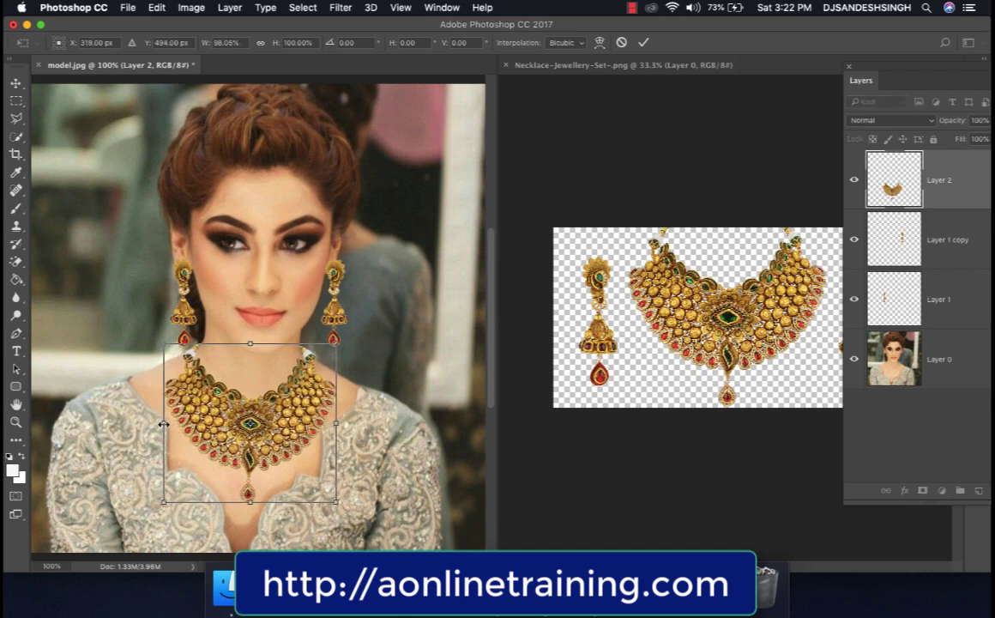
{"action": "key", "text": "Return"}
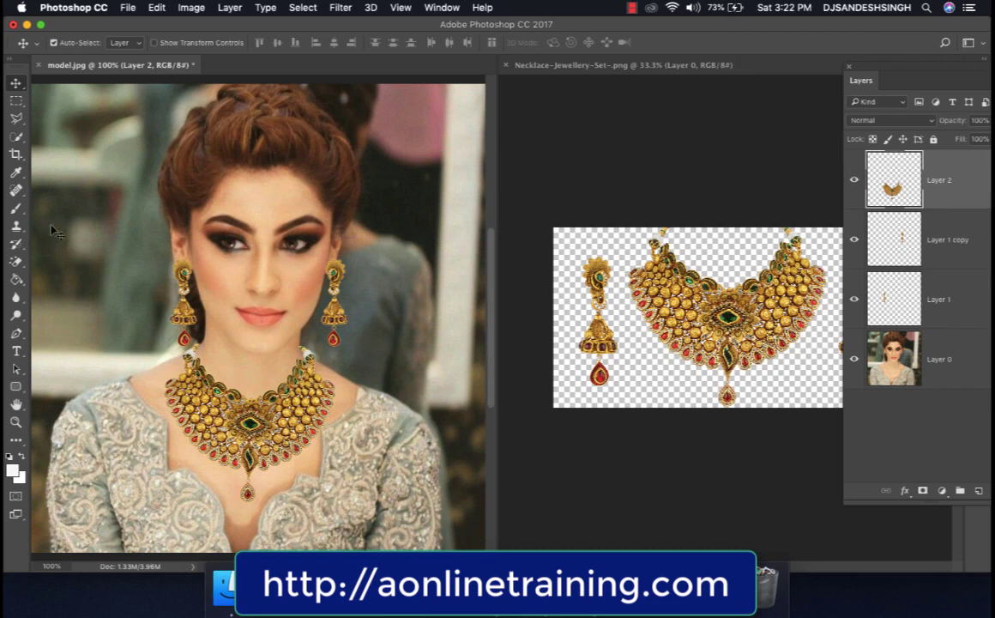
{"action": "left_click", "coordinate": [15, 120]}
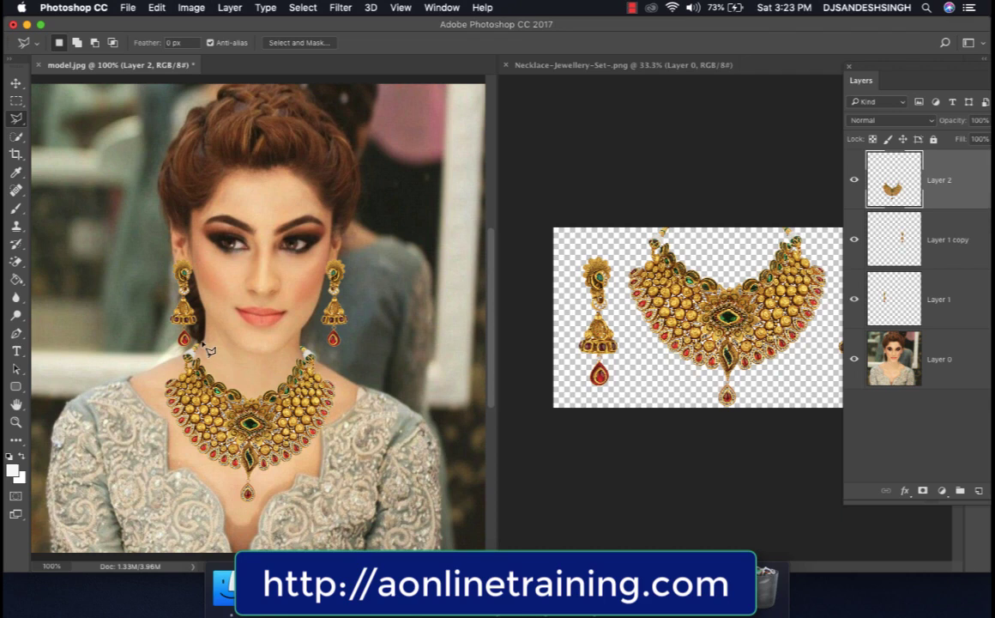
{"action": "left_click", "coordinate": [16, 84]}
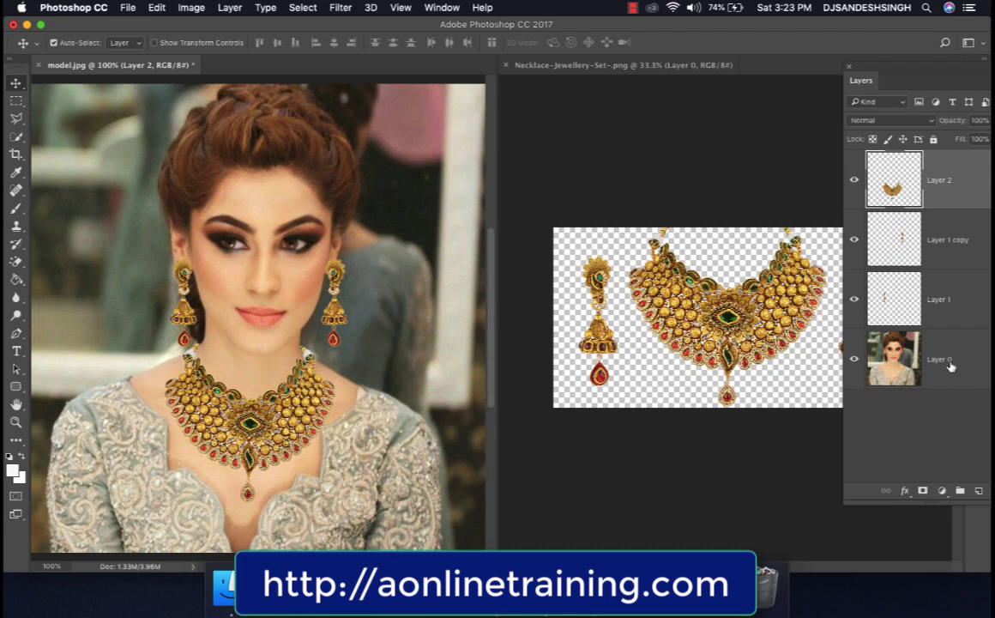
Step: Start a Match Color adjustment on the model photo's Layer 0 with model.jpg as the source
{"action": "left_click_drag", "start_coordinate": [843, 68], "coordinate": [686, 64]}
{"action": "left_click", "coordinate": [811, 341]}
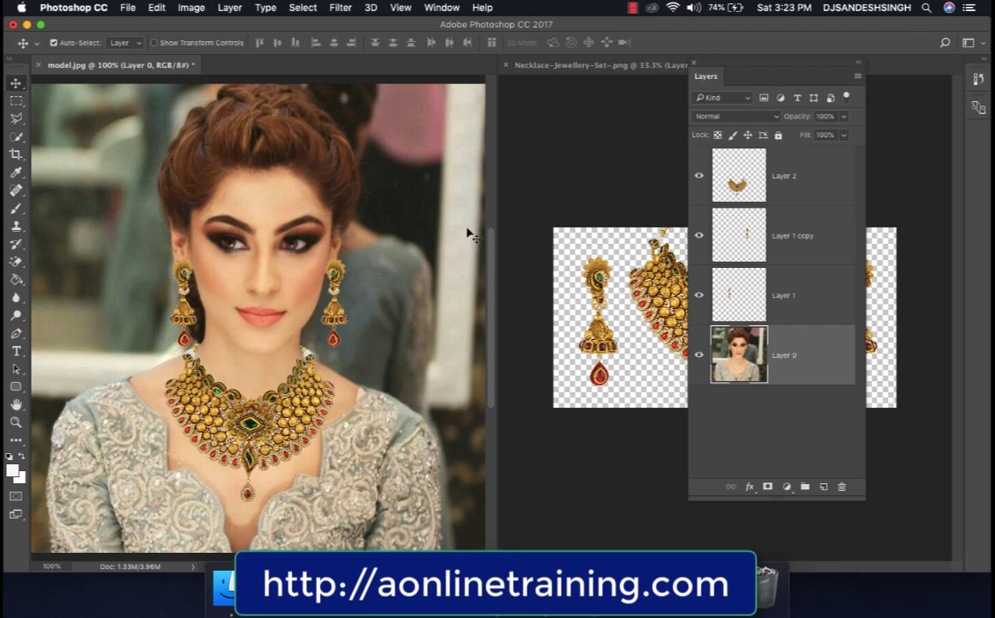
{"action": "left_click", "coordinate": [192, 9]}
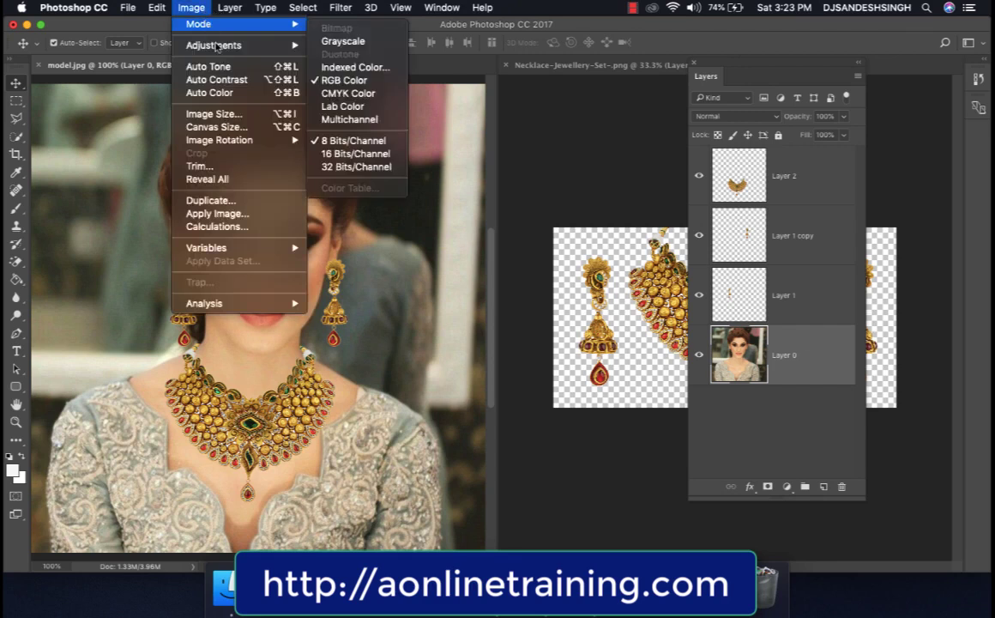
{"action": "mouse_move", "coordinate": [223, 45]}
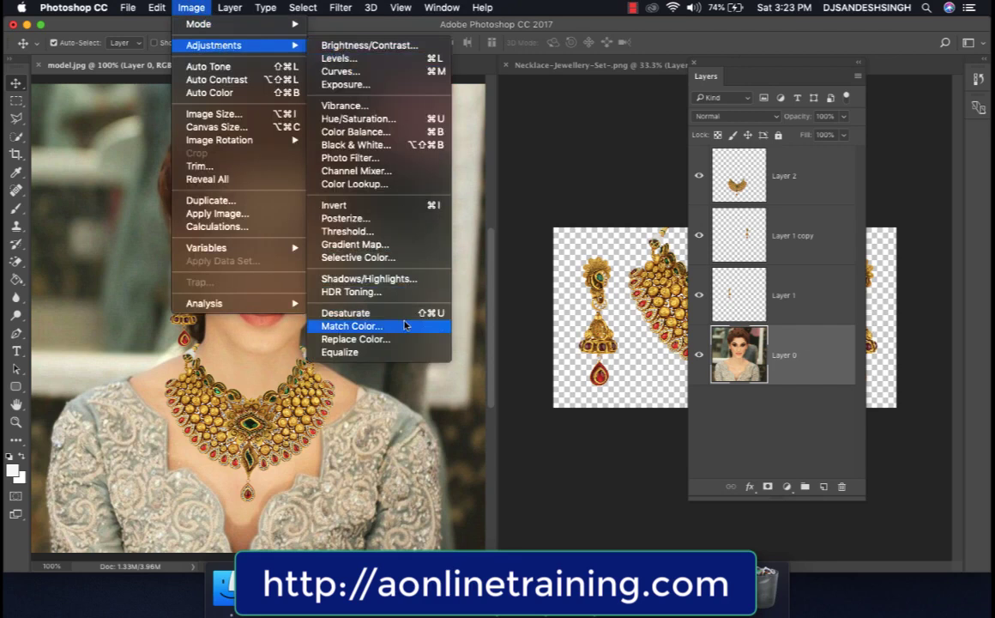
{"action": "left_click", "coordinate": [369, 326]}
{"action": "left_click_drag", "start_coordinate": [266, 103], "coordinate": [483, 37]}
{"action": "left_click", "coordinate": [448, 333]}
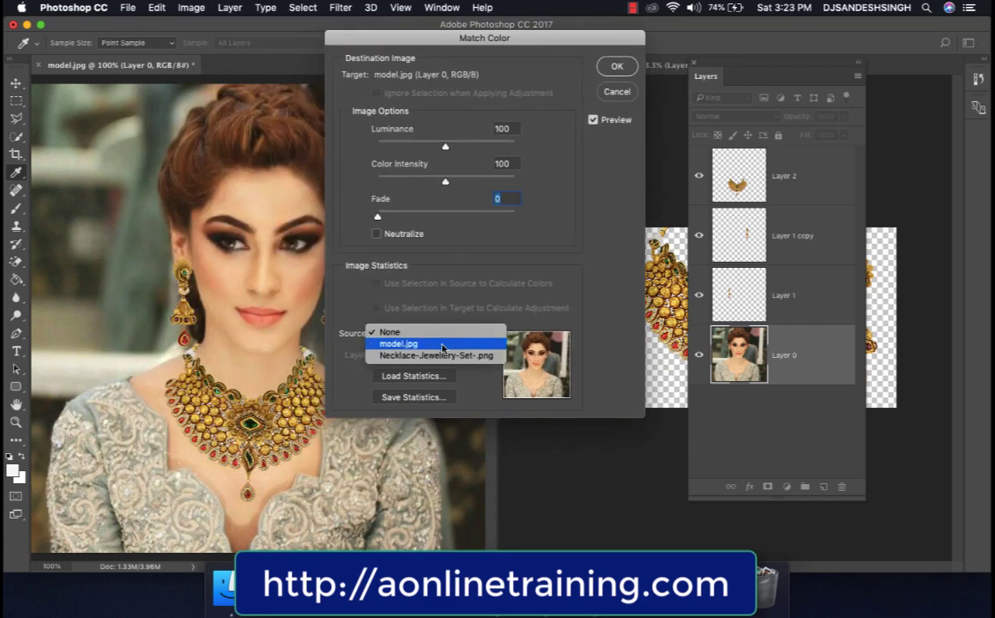
{"action": "left_click", "coordinate": [442, 345]}
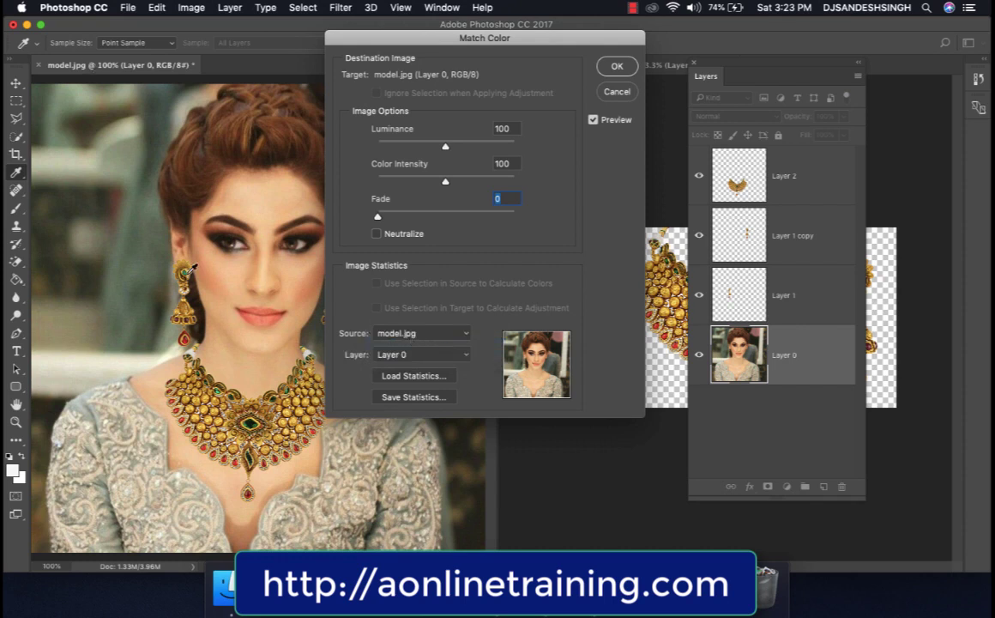
Step: Try matching the photo's colours to the necklace on Layer 2, with Neutralize on and Fade at 49
{"action": "left_click", "coordinate": [410, 355]}
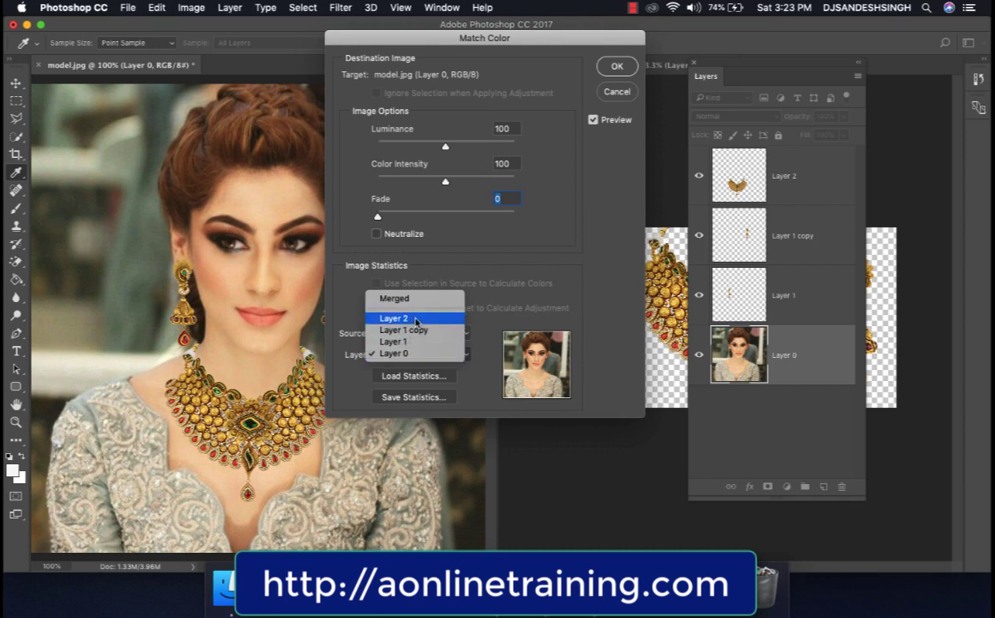
{"action": "left_click", "coordinate": [416, 320]}
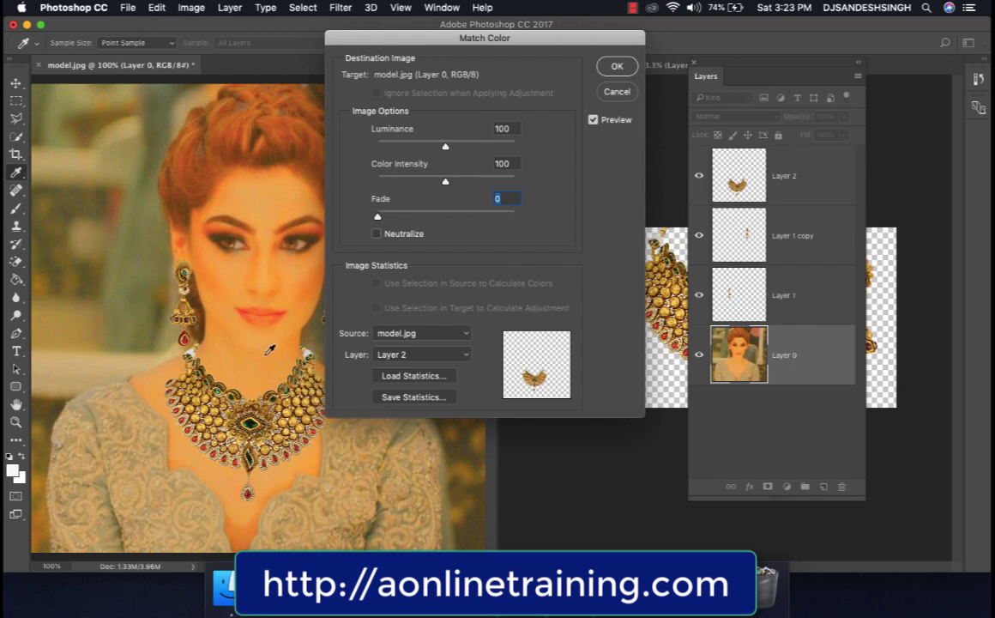
{"action": "left_click", "coordinate": [400, 239]}
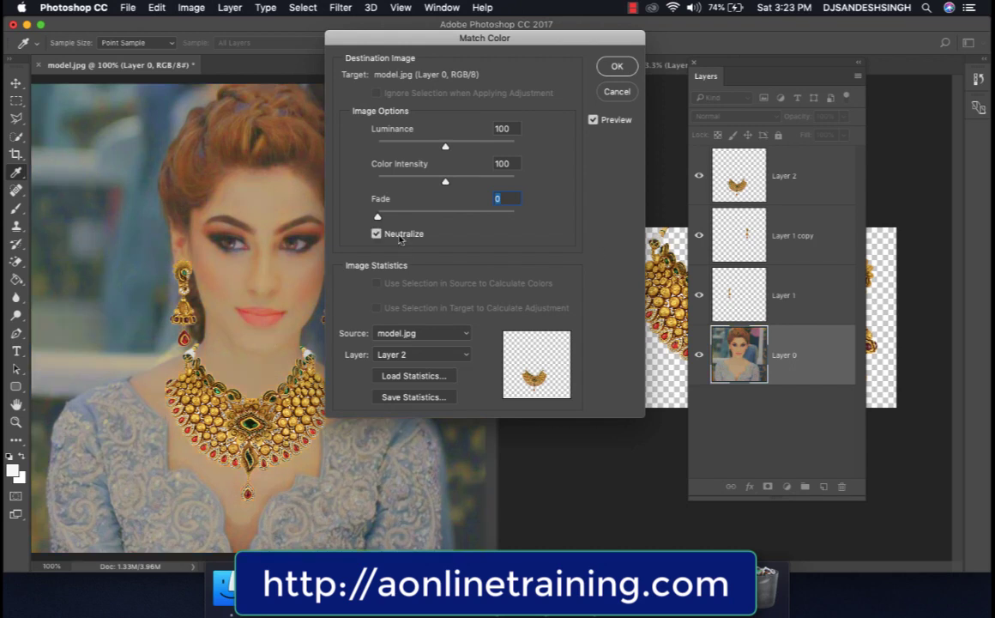
{"action": "left_click_drag", "start_coordinate": [377, 216], "coordinate": [444, 220]}
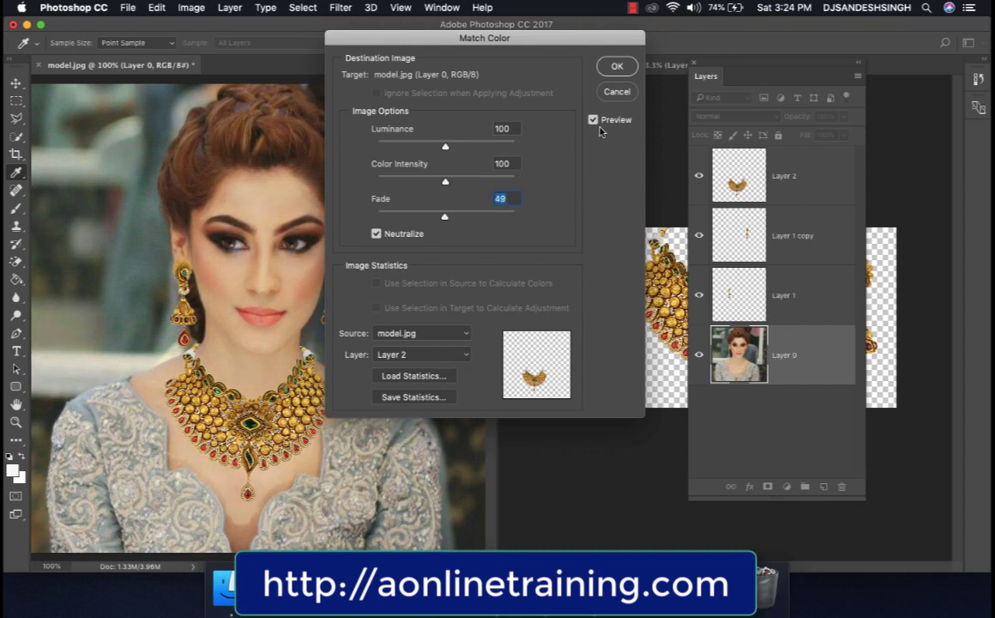
{"action": "left_click", "coordinate": [608, 95]}
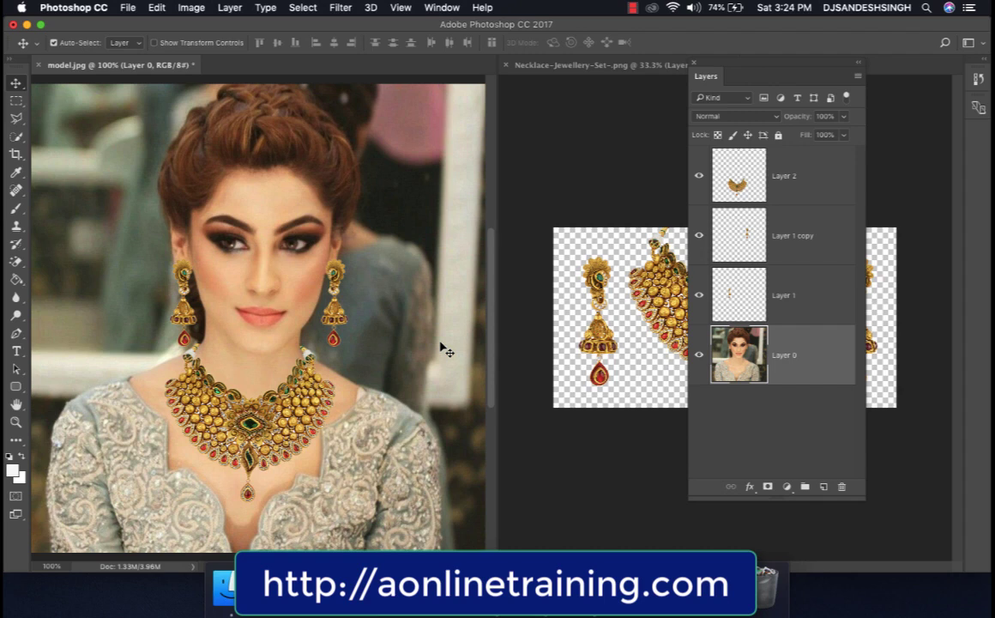
Step: Add a Drop Shadow layer style with 13% opacity to the necklace on Layer 2
{"action": "double_click", "coordinate": [829, 174]}
{"action": "left_click", "coordinate": [293, 369]}
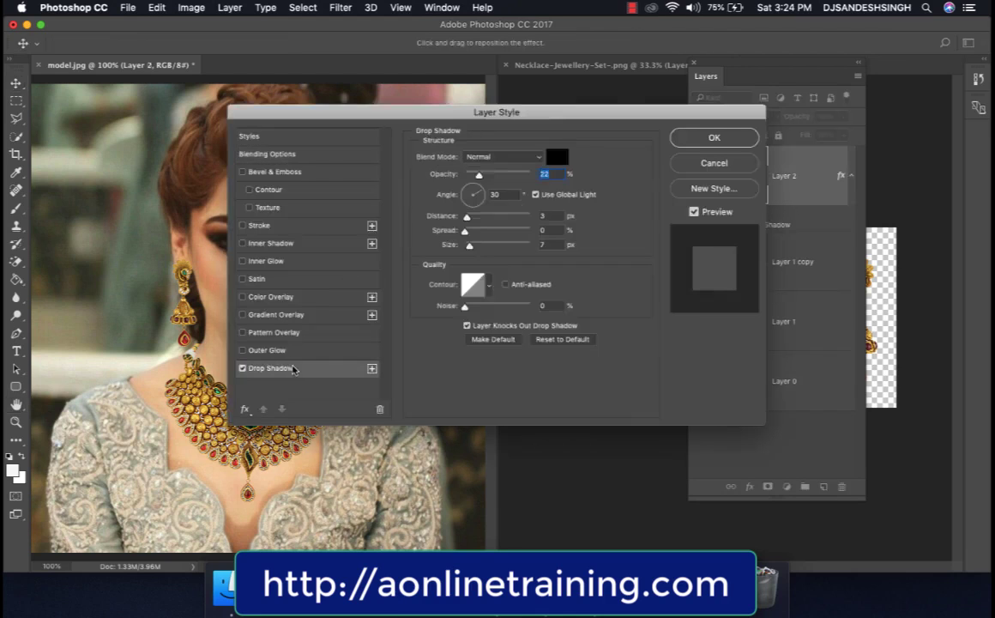
{"action": "left_click_drag", "start_coordinate": [455, 115], "coordinate": [603, 91]}
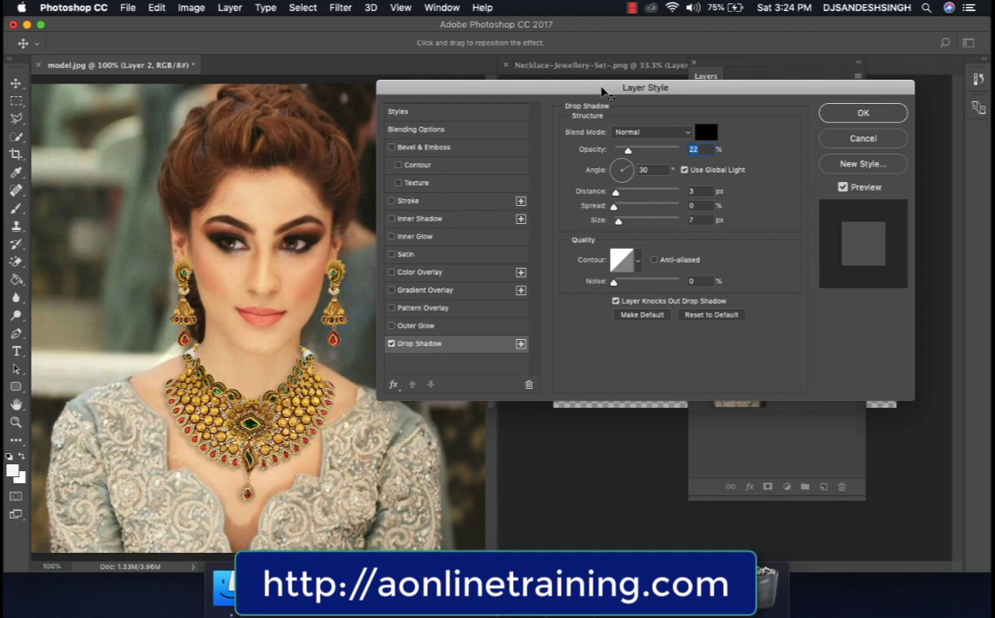
{"action": "left_click_drag", "start_coordinate": [629, 150], "coordinate": [623, 151]}
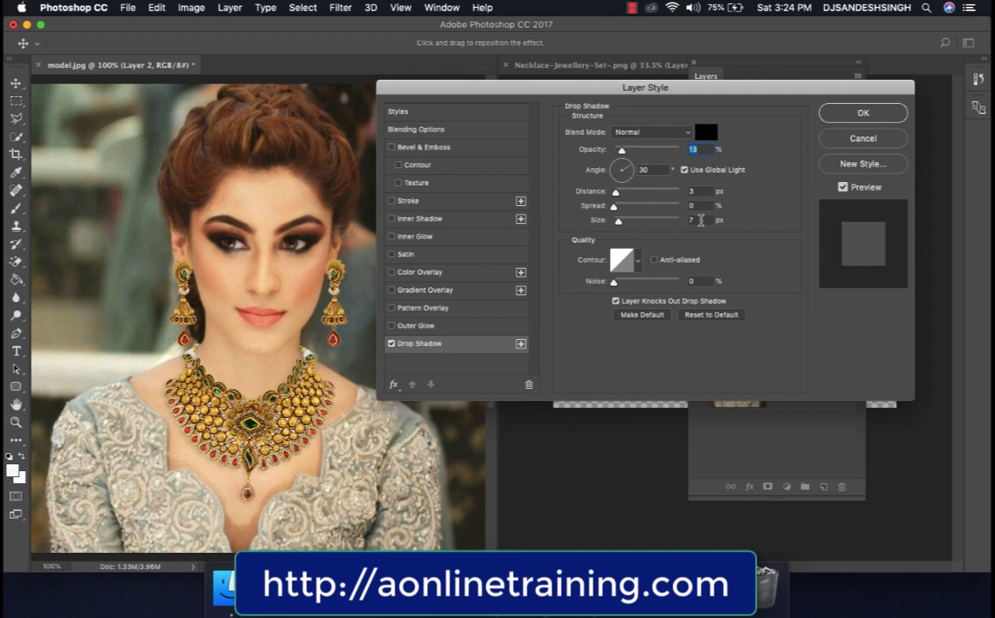
{"action": "left_click", "coordinate": [863, 112]}
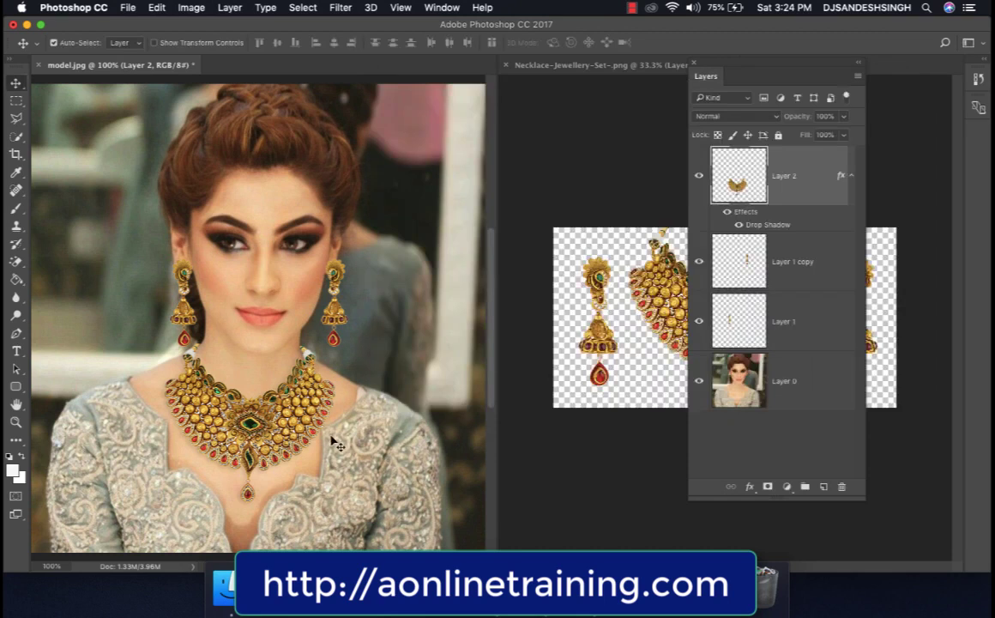